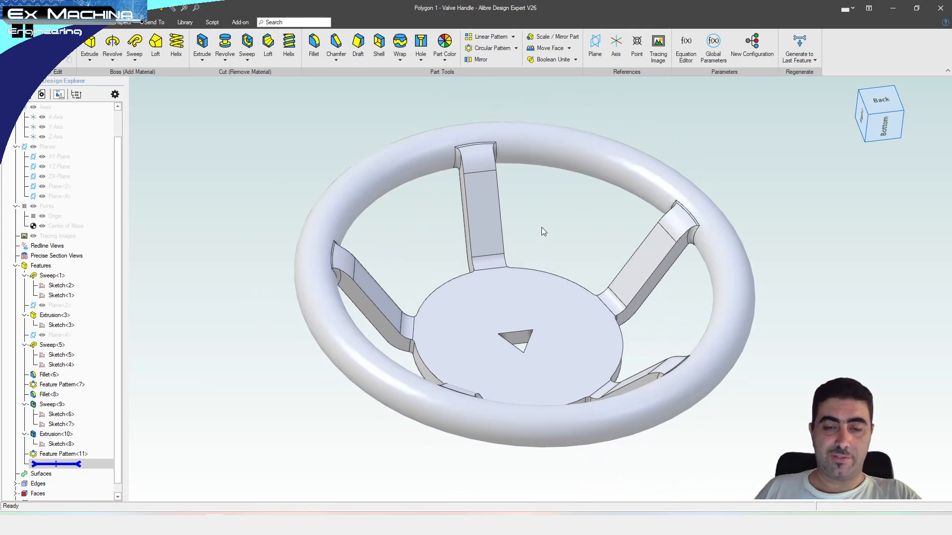
Step: Section the valve handle along the YZ plane to examine its interior, and turn the section view off again
{"action": "middle_click_drag", "start_coordinate": [548, 372], "coordinate": [515, 278]}
{"action": "left_click", "coordinate": [123, 22]}
{"action": "left_click", "coordinate": [184, 47]}
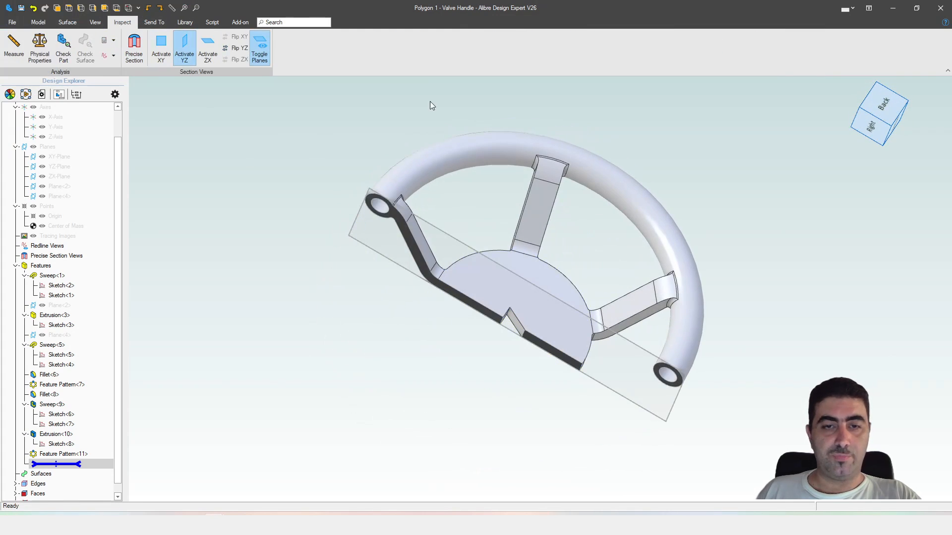
{"action": "left_click", "coordinate": [184, 47]}
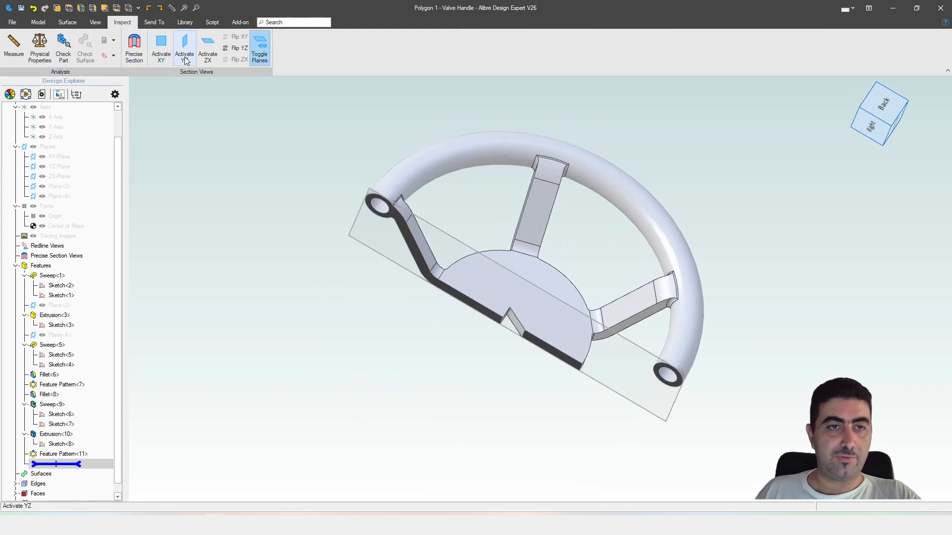
{"action": "middle_click_drag", "start_coordinate": [346, 282], "coordinate": [313, 264]}
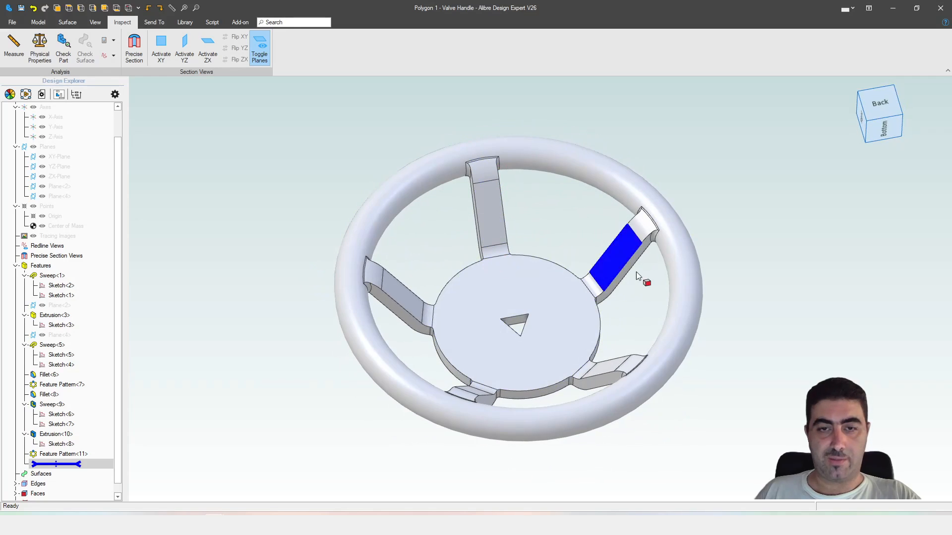
{"action": "middle_click_drag", "start_coordinate": [372, 418], "coordinate": [350, 391]}
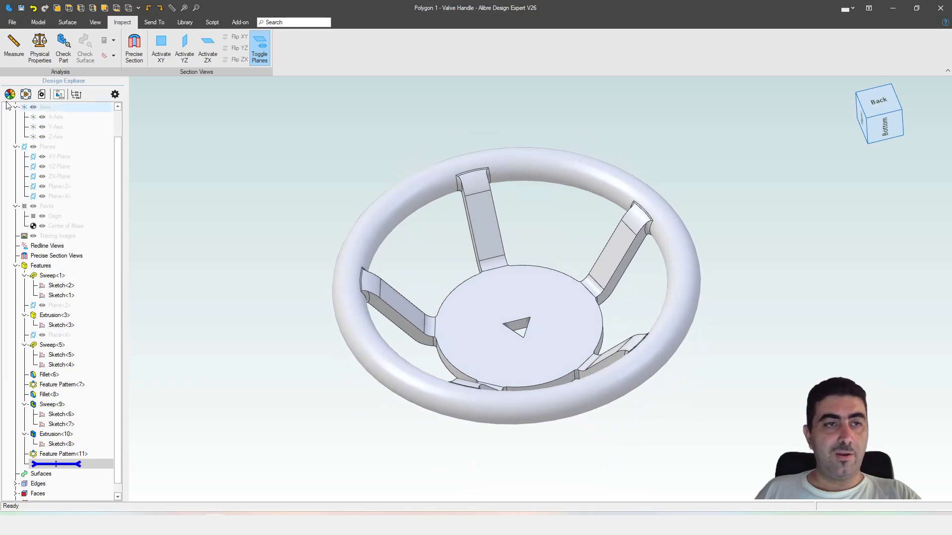
Step: Set the PolyCount parameter to 4 in the part's equations so the hub hole becomes a square
{"action": "left_click", "coordinate": [38, 25]}
{"action": "middle_click_drag", "start_coordinate": [527, 326], "coordinate": [531, 335]}
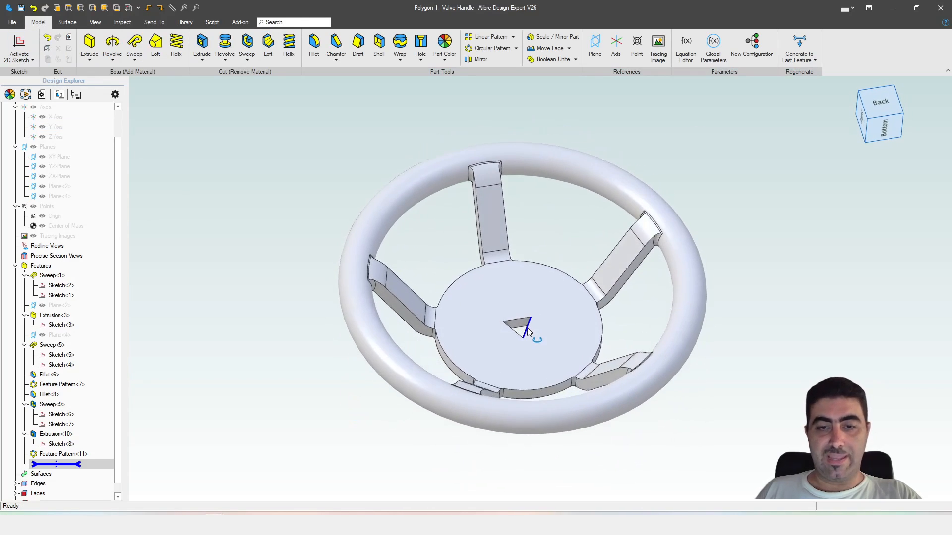
{"action": "scroll", "coordinate": [545, 379], "scroll_direction": "up", "scroll_amount": 3}
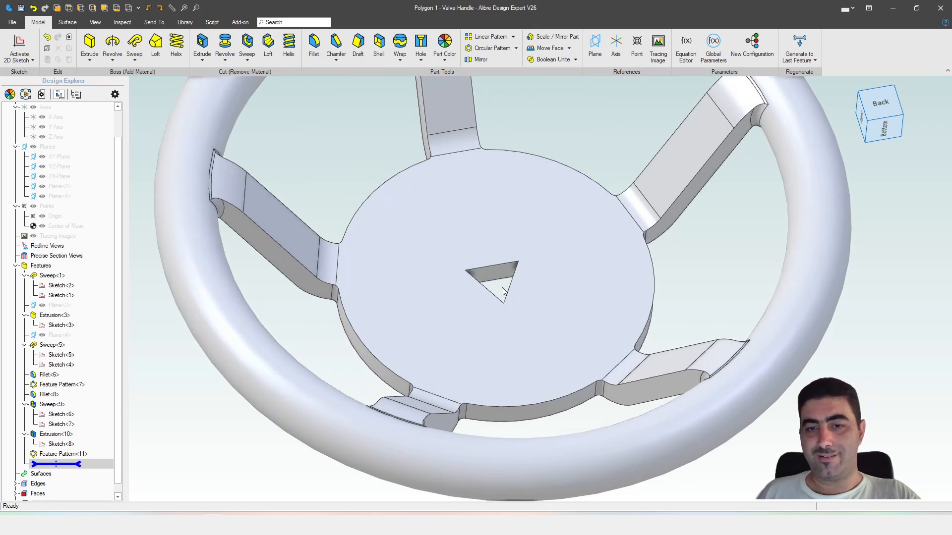
{"action": "scroll", "coordinate": [502, 287], "scroll_direction": "down", "scroll_amount": 3}
{"action": "middle_click_drag", "start_coordinate": [464, 270], "coordinate": [479, 336]}
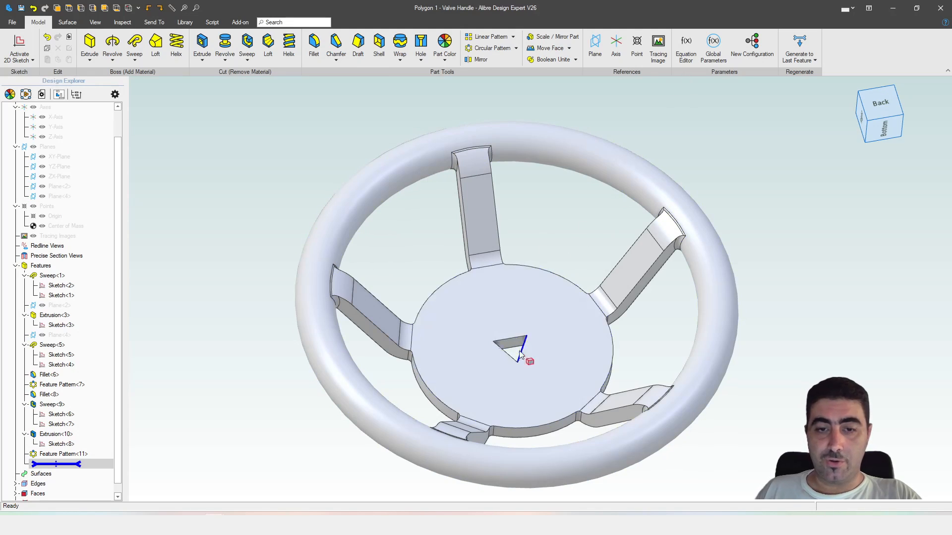
{"action": "left_click", "coordinate": [685, 50]}
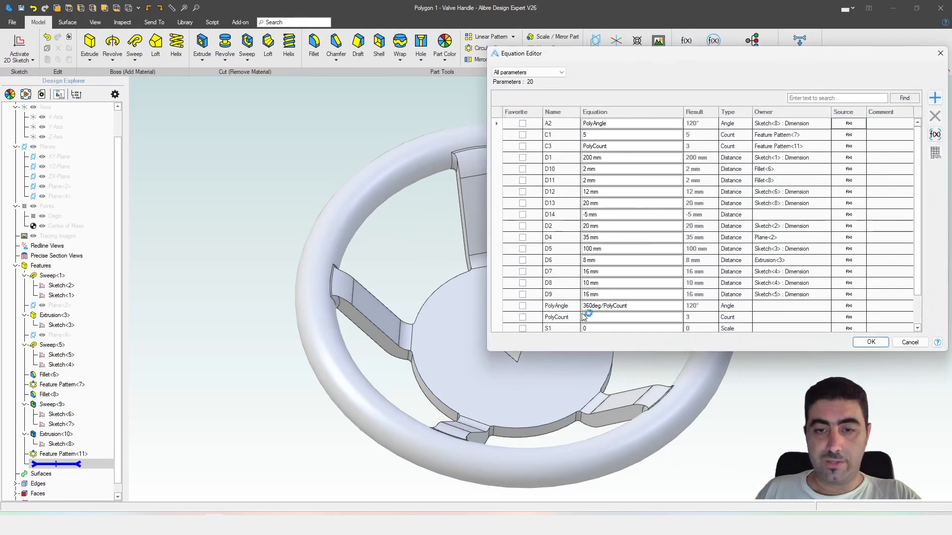
{"action": "left_click", "coordinate": [585, 317]}
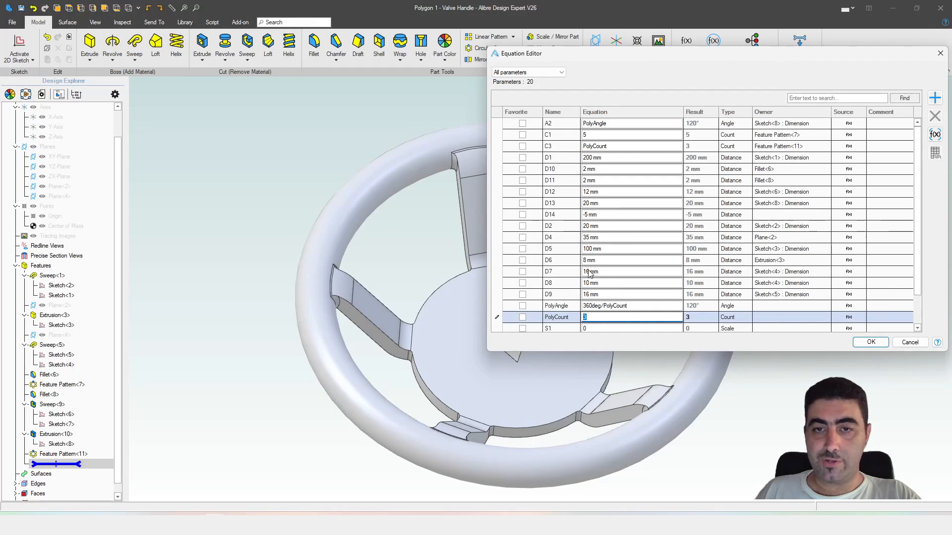
{"action": "type", "text": "4"}
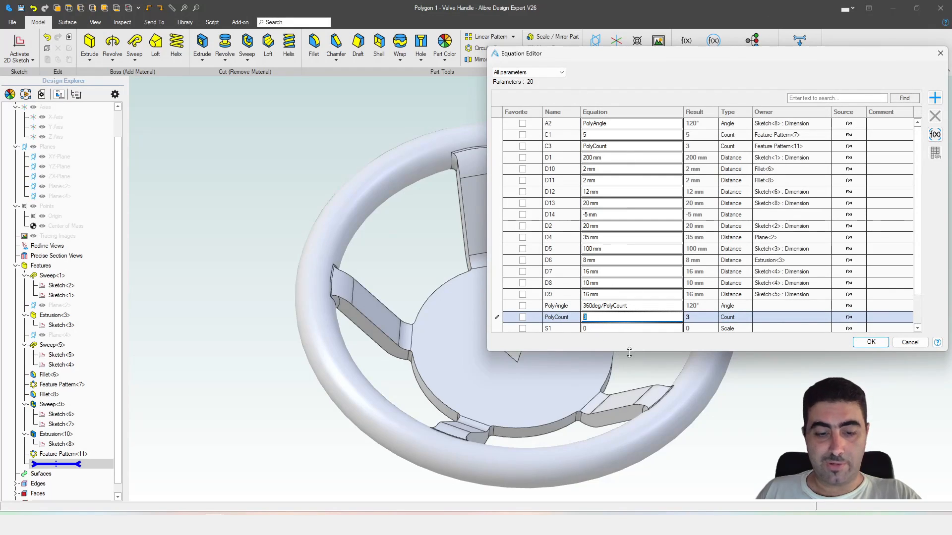
{"action": "left_click", "coordinate": [871, 345]}
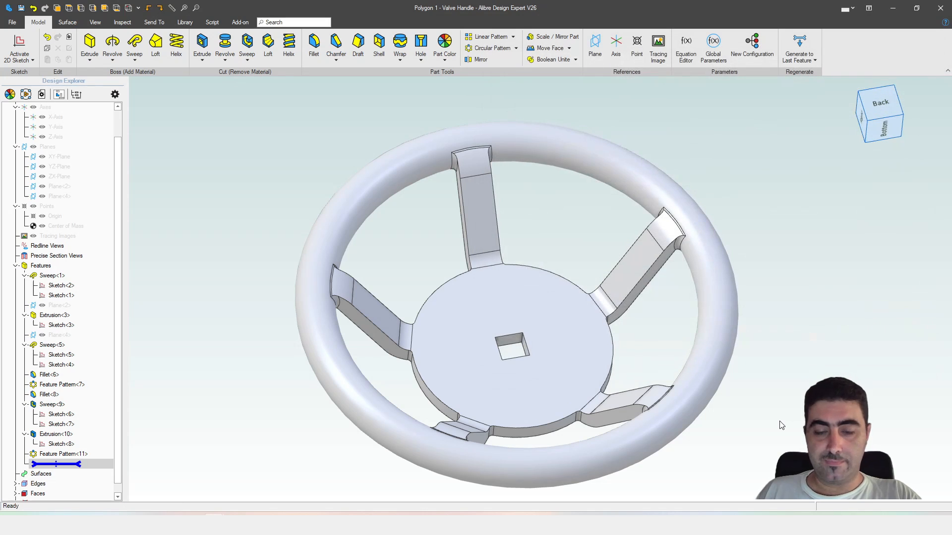
Step: Set the PolyCount parameter to 6 so the hub hole becomes a hexagon
{"action": "middle_click_drag", "start_coordinate": [549, 215], "coordinate": [700, 94]}
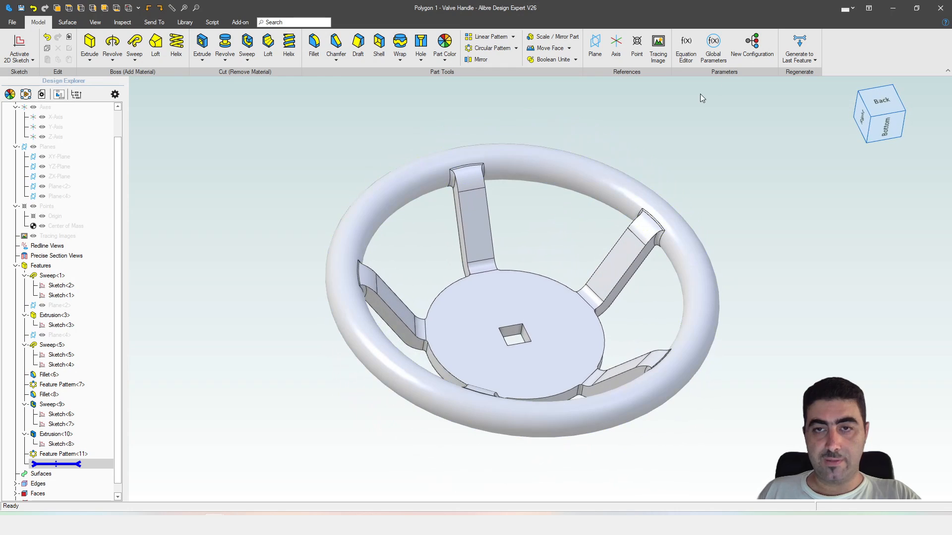
{"action": "left_click", "coordinate": [686, 48]}
{"action": "left_click", "coordinate": [571, 317]}
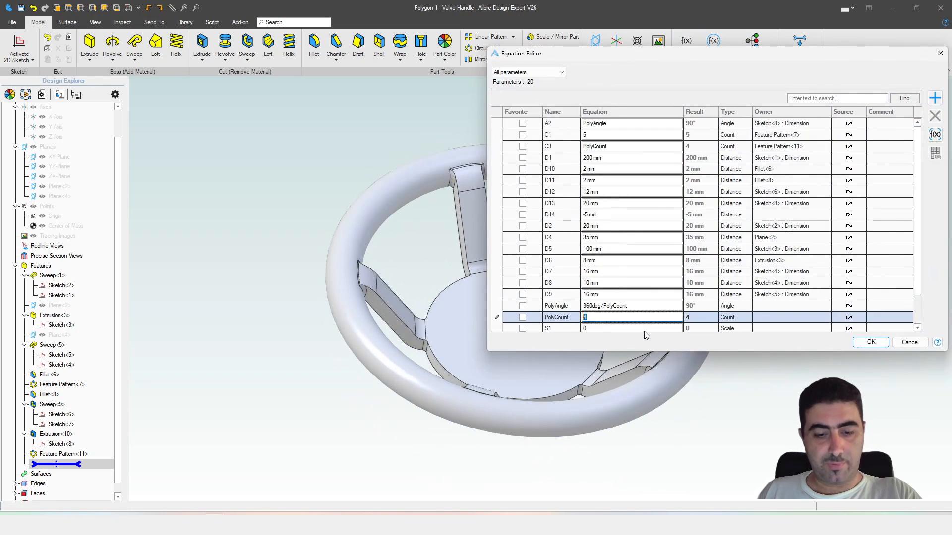
{"action": "type", "text": "6"}
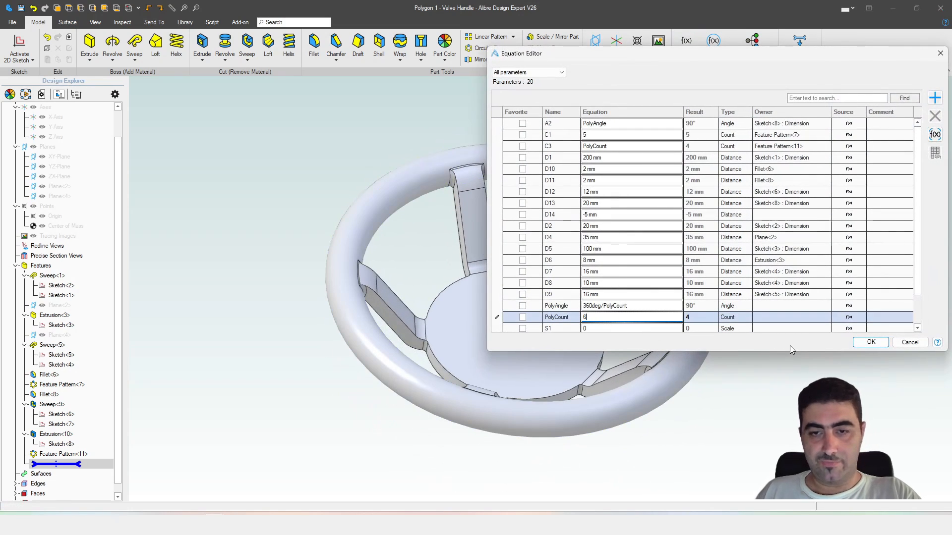
{"action": "left_click", "coordinate": [869, 343]}
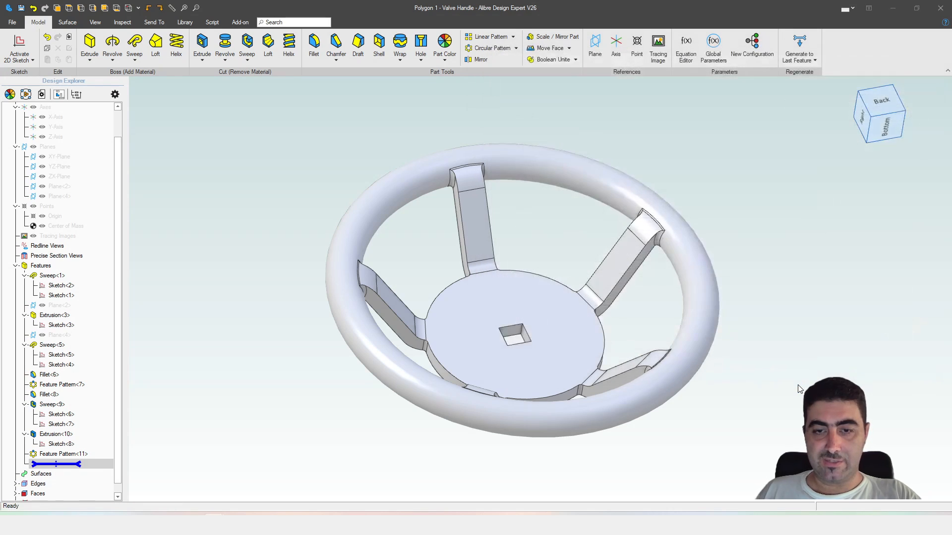
Step: Set the PolyCount parameter to 7 so the hub hole becomes a heptagon
{"action": "mouse_move", "coordinate": [531, 243]}
{"action": "middle_mouse_down"}
{"action": "mouse_move", "coordinate": [543, 269]}
{"action": "mouse_move", "coordinate": [545, 254]}
{"action": "middle_mouse_up"}
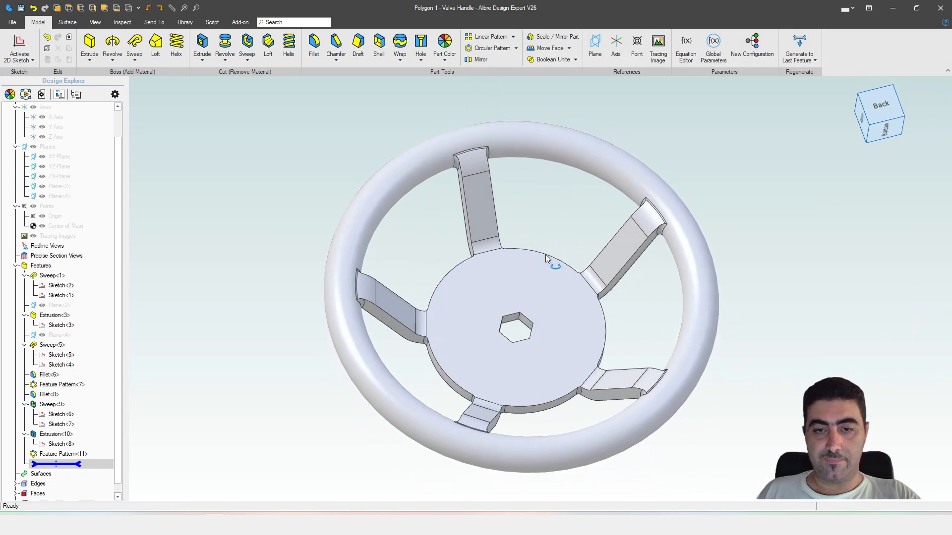
{"action": "left_click", "coordinate": [684, 58]}
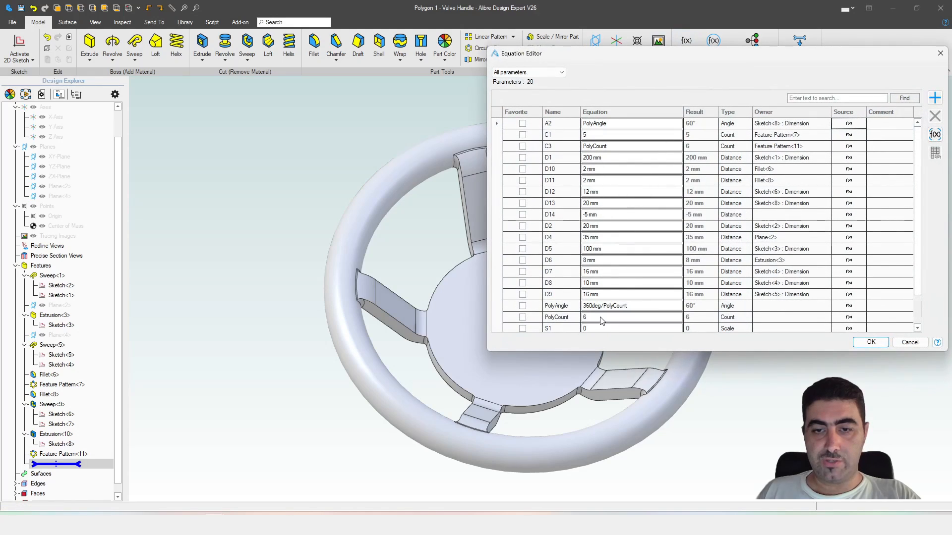
{"action": "left_click", "coordinate": [601, 321]}
{"action": "type", "text": "7"}
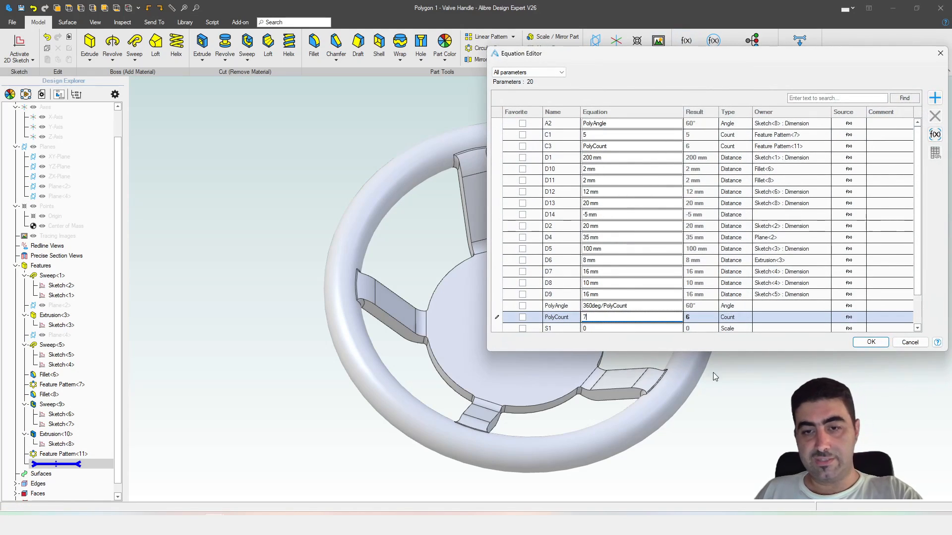
{"action": "left_click", "coordinate": [871, 342]}
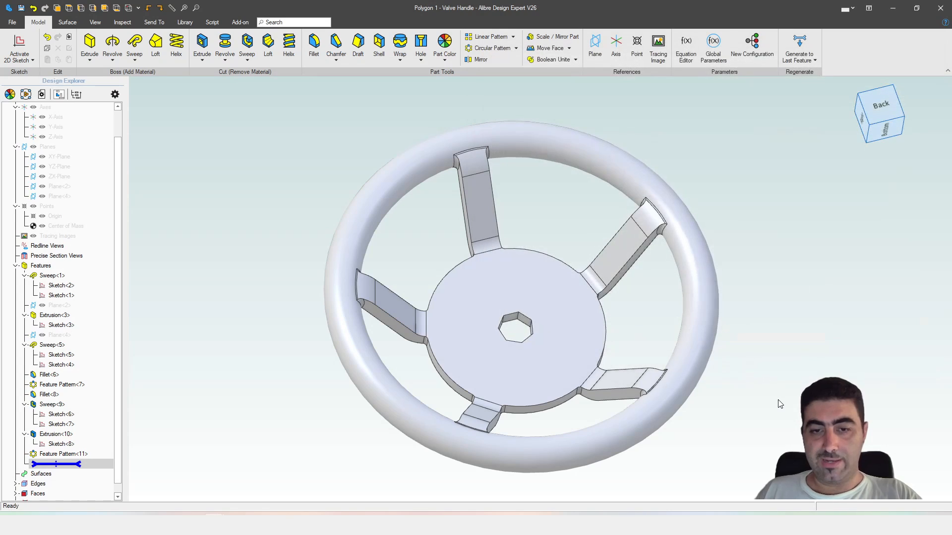
Step: Set the PolyCount parameter to 3 so the hub hole becomes a triangle
{"action": "middle_click_drag", "start_coordinate": [542, 255], "coordinate": [540, 256]}
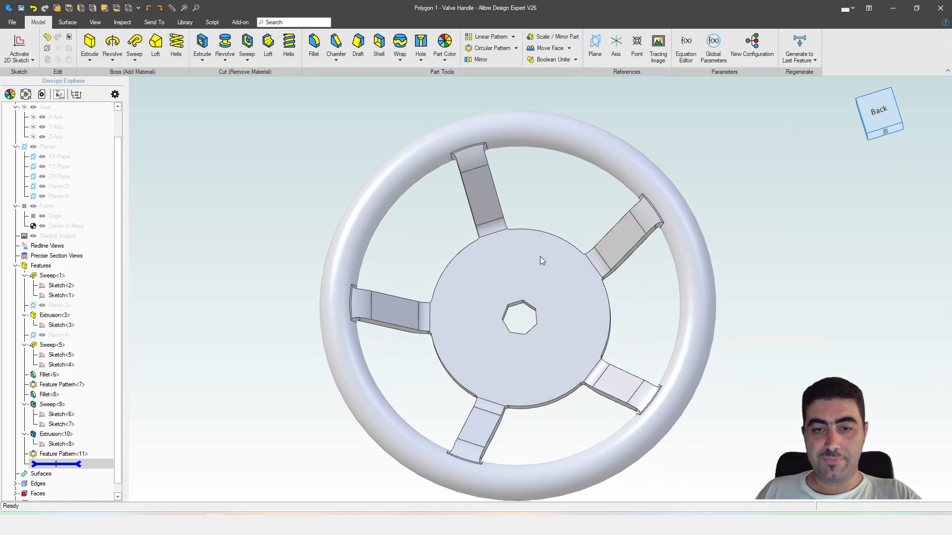
{"action": "left_click", "coordinate": [879, 111]}
{"action": "scroll", "coordinate": [554, 295], "scroll_direction": "up", "scroll_amount": 5}
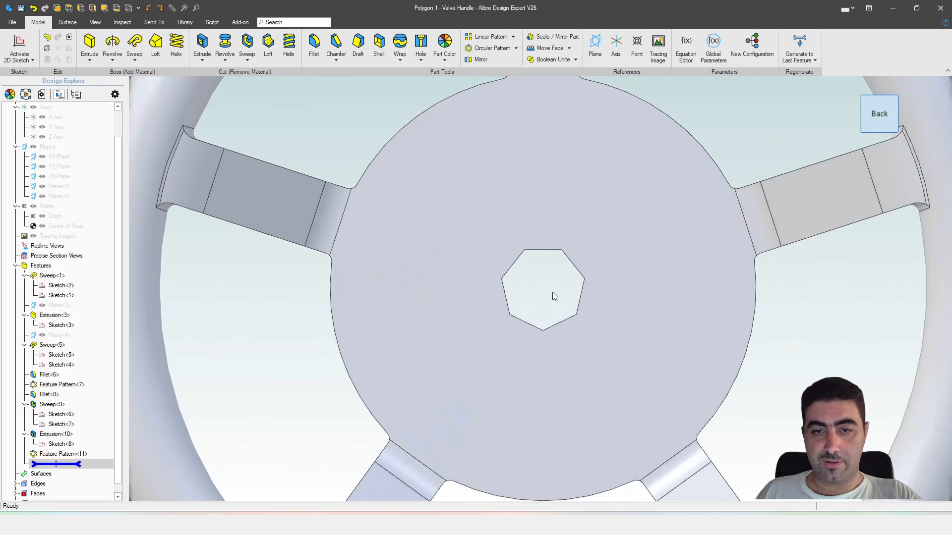
{"action": "scroll", "coordinate": [554, 296], "scroll_direction": "down", "scroll_amount": 8}
{"action": "middle_click_drag", "start_coordinate": [535, 286], "coordinate": [539, 308]}
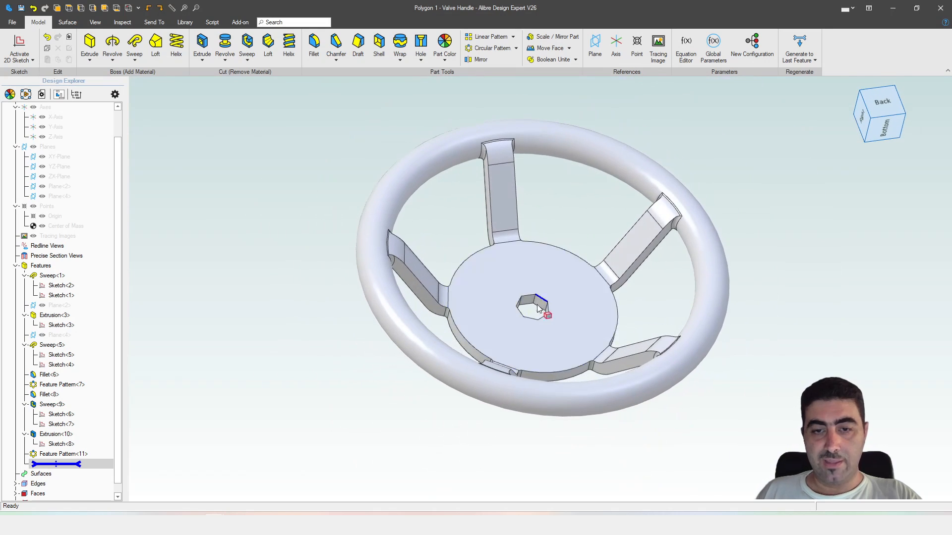
{"action": "scroll", "coordinate": [530, 319], "scroll_direction": "up", "scroll_amount": 3}
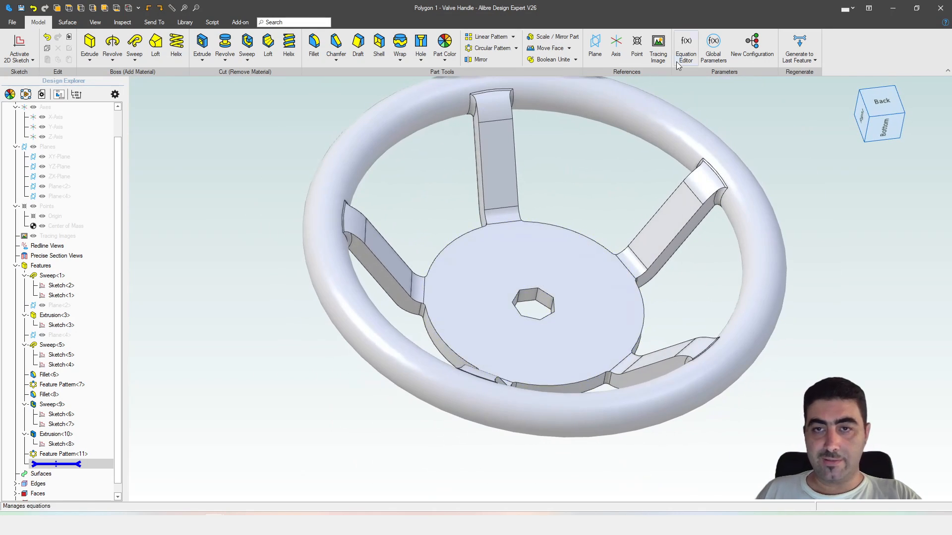
{"action": "left_click", "coordinate": [685, 49]}
{"action": "left_click", "coordinate": [597, 319]}
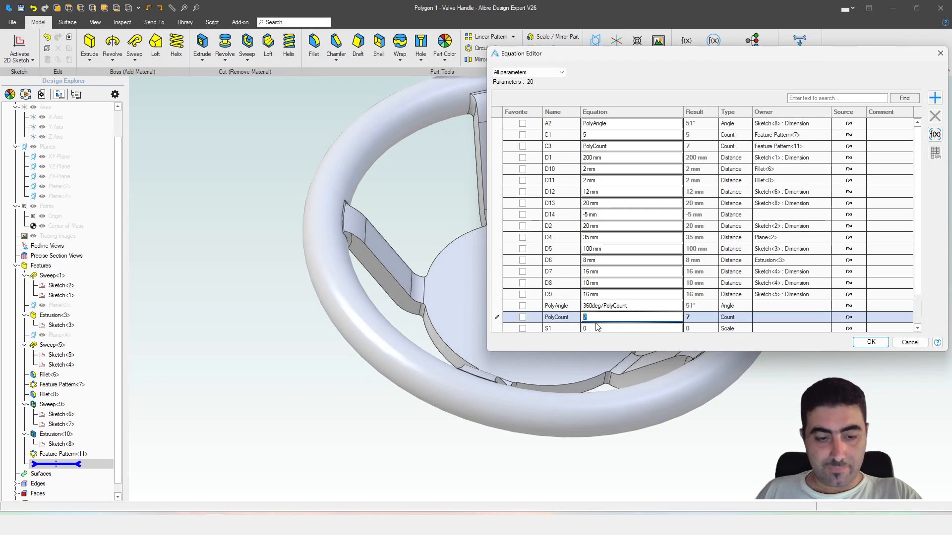
{"action": "type", "text": "3"}
{"action": "left_click", "coordinate": [870, 342]}
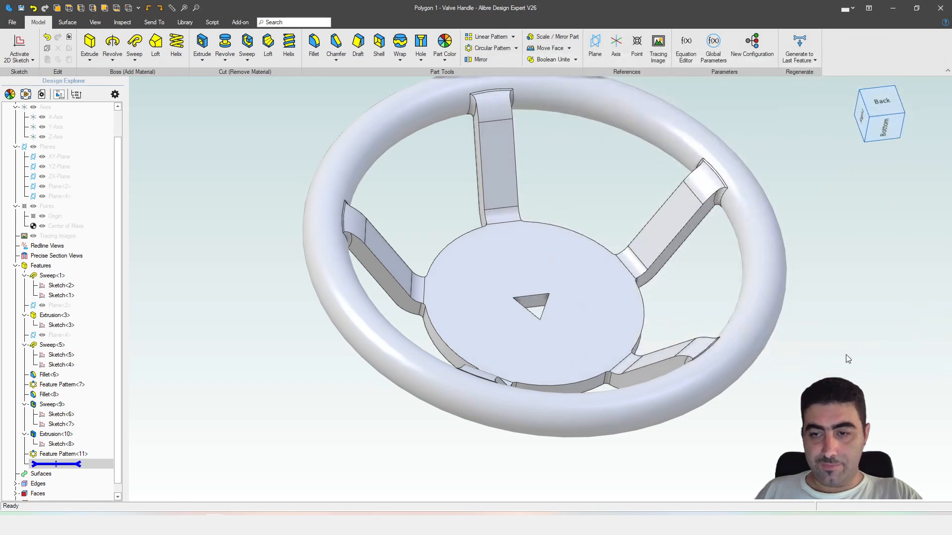
Step: Highlight Sketch<8> of the hub hole and roll the model history back to just before Feature Pattern<11>
{"action": "scroll", "coordinate": [550, 248], "scroll_direction": "up", "scroll_amount": 2}
{"action": "middle_click_drag", "start_coordinate": [616, 186], "coordinate": [604, 236]}
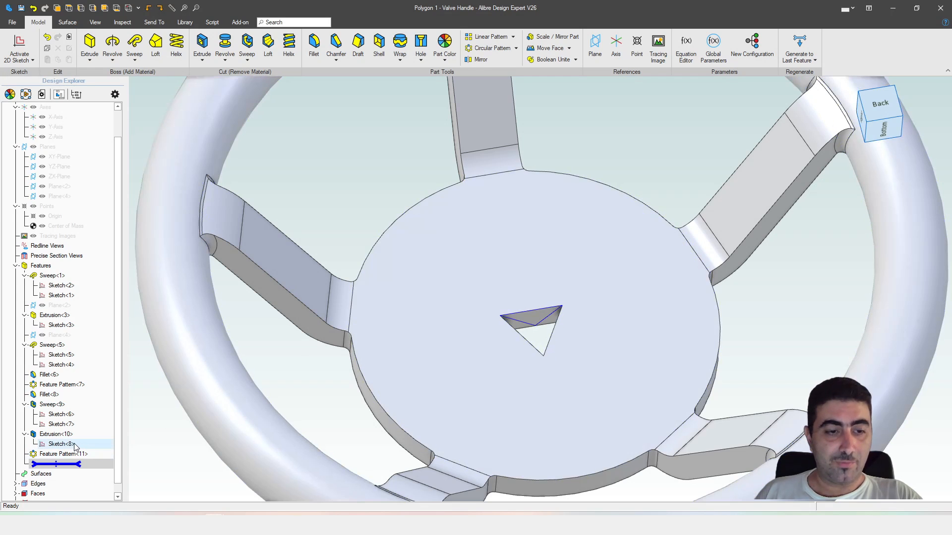
{"action": "left_click", "coordinate": [75, 445]}
{"action": "mouse_move", "coordinate": [318, 382]}
{"action": "middle_mouse_down"}
{"action": "mouse_move", "coordinate": [329, 389]}
{"action": "mouse_move", "coordinate": [318, 400]}
{"action": "mouse_move", "coordinate": [319, 383]}
{"action": "mouse_move", "coordinate": [322, 392]}
{"action": "middle_mouse_up"}
{"action": "left_click", "coordinate": [321, 388]}
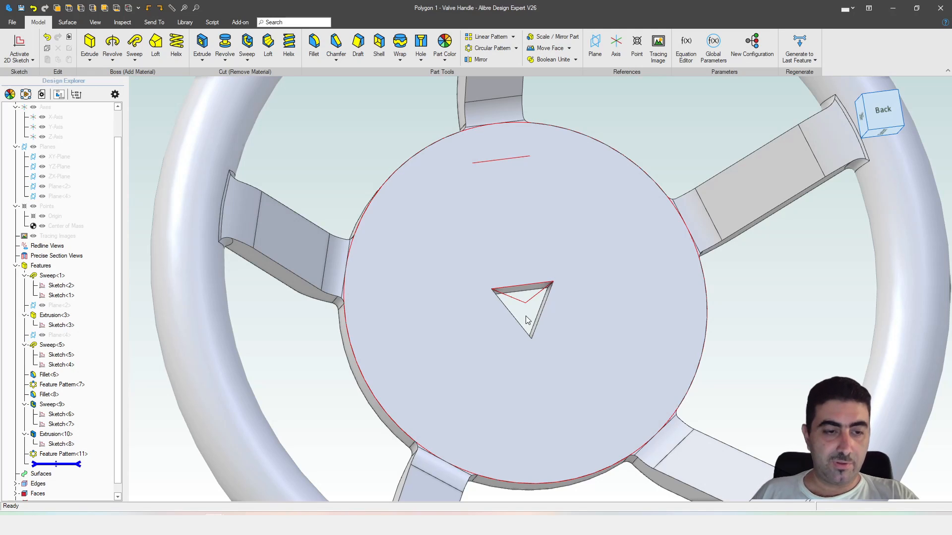
{"action": "mouse_move", "coordinate": [526, 317]}
{"action": "middle_mouse_down"}
{"action": "mouse_move", "coordinate": [484, 314]}
{"action": "mouse_move", "coordinate": [520, 309]}
{"action": "middle_mouse_up"}
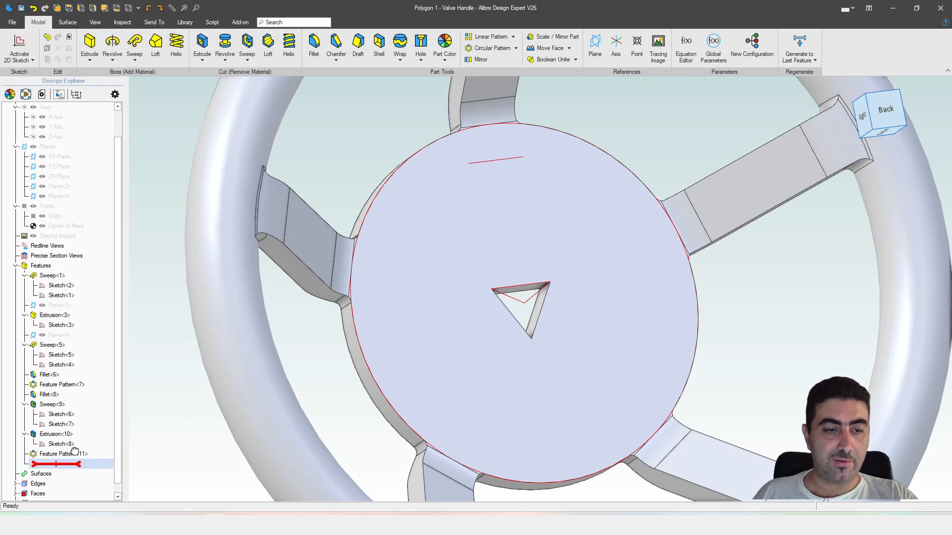
{"action": "left_click_drag", "start_coordinate": [75, 462], "coordinate": [74, 453]}
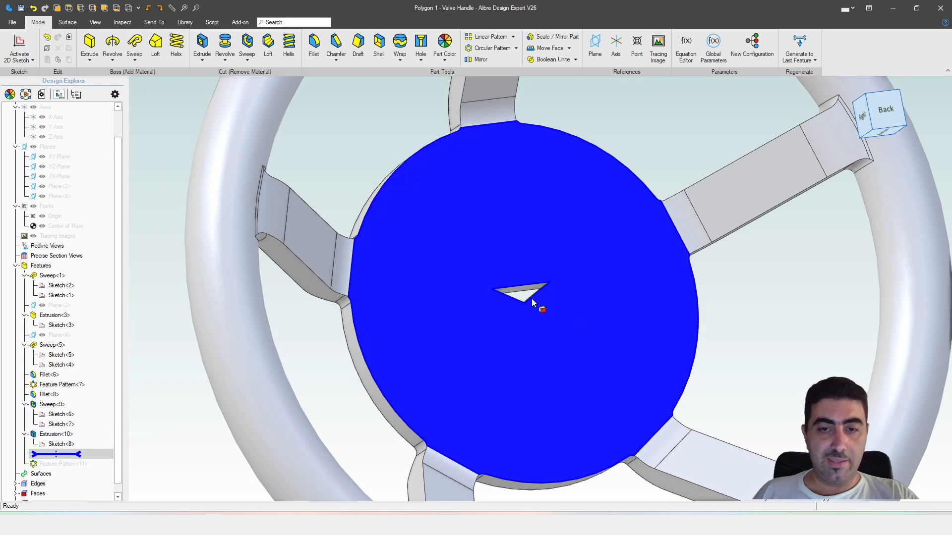
{"action": "mouse_move", "coordinate": [521, 293]}
{"action": "middle_mouse_down"}
{"action": "mouse_move", "coordinate": [510, 296]}
{"action": "mouse_move", "coordinate": [522, 291]}
{"action": "mouse_move", "coordinate": [529, 308]}
{"action": "middle_mouse_up"}
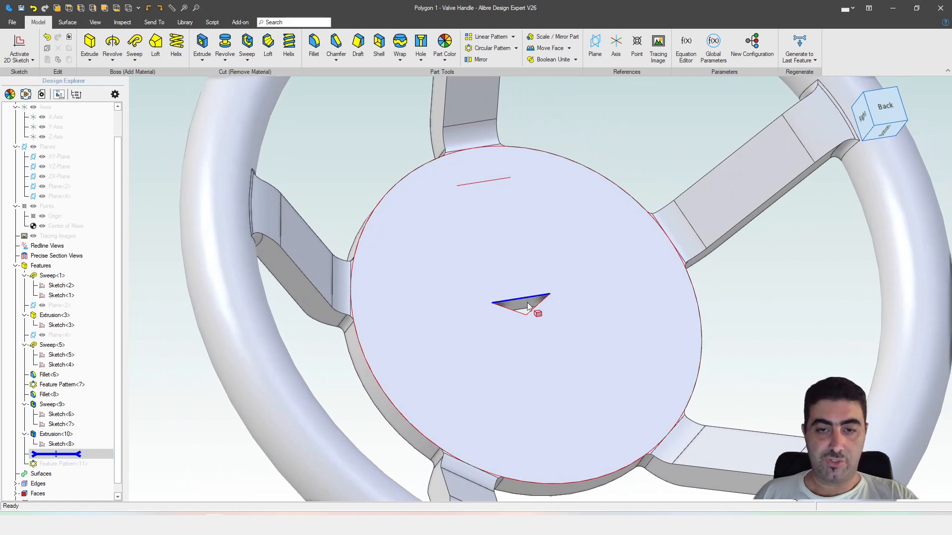
Step: Open Sketch<8> under Extrusion<10> for editing and show its dimensions
{"action": "right_click", "coordinate": [79, 444]}
{"action": "left_click", "coordinate": [104, 374]}
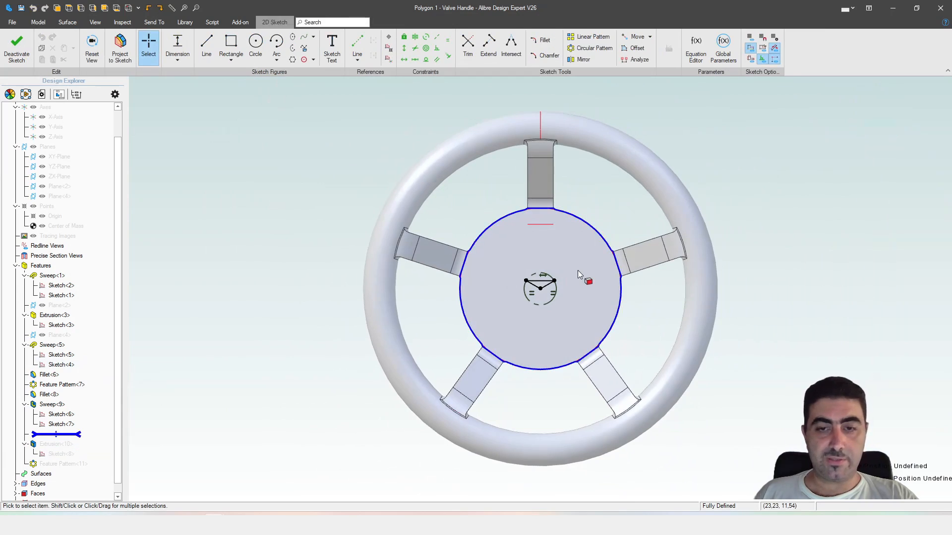
{"action": "scroll", "coordinate": [578, 276], "scroll_direction": "up", "scroll_amount": 8}
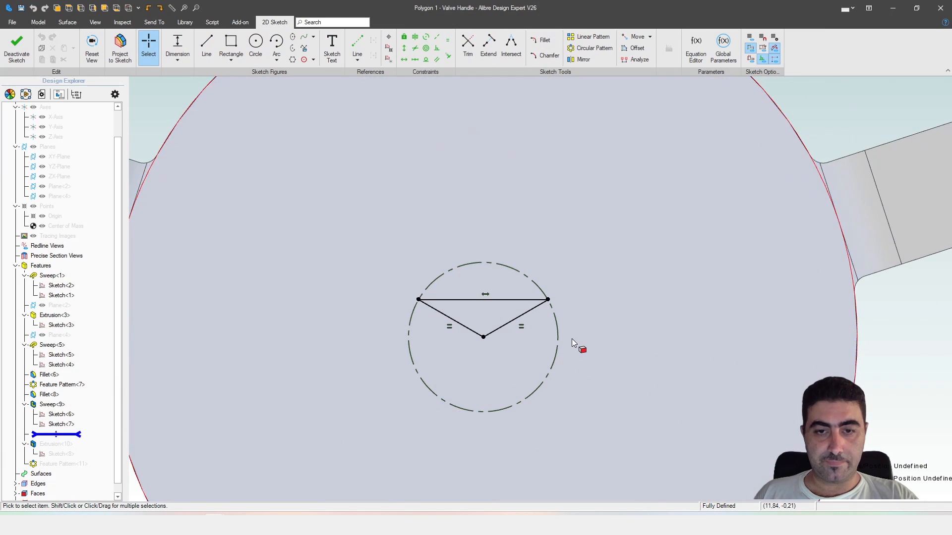
{"action": "scroll", "coordinate": [573, 340], "scroll_direction": "down", "scroll_amount": 3}
{"action": "scroll", "coordinate": [558, 316], "scroll_direction": "up", "scroll_amount": 3}
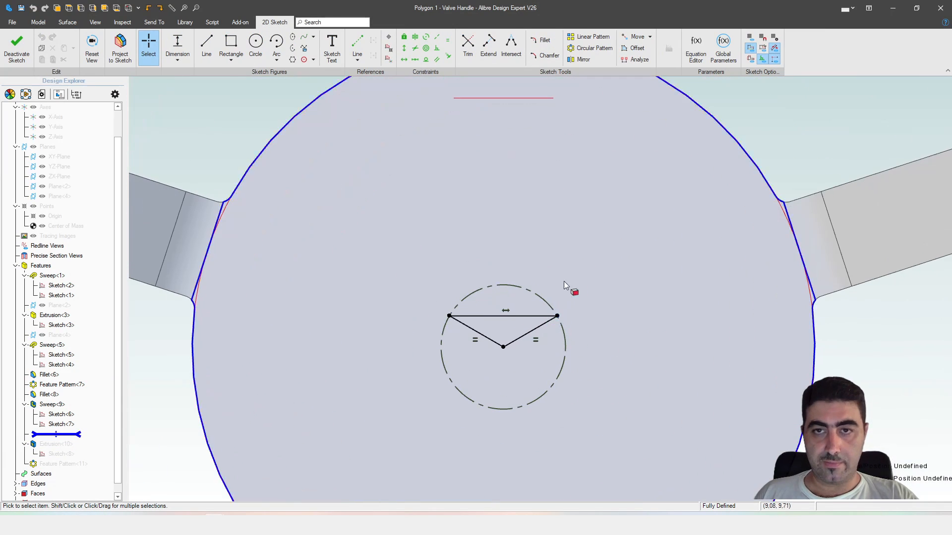
{"action": "left_click", "coordinate": [751, 60]}
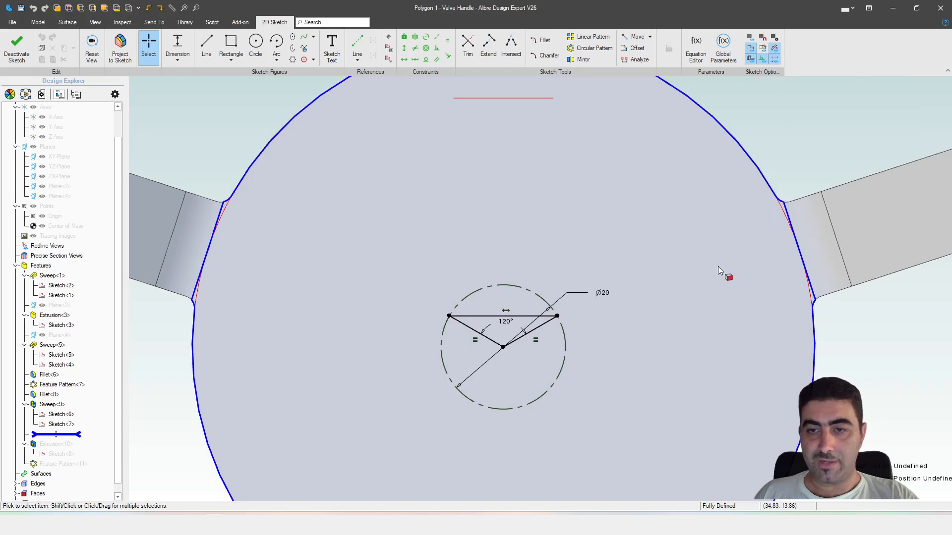
{"action": "scroll", "coordinate": [556, 244], "scroll_direction": "down", "scroll_amount": 2}
{"action": "scroll", "coordinate": [567, 232], "scroll_direction": "up", "scroll_amount": 3}
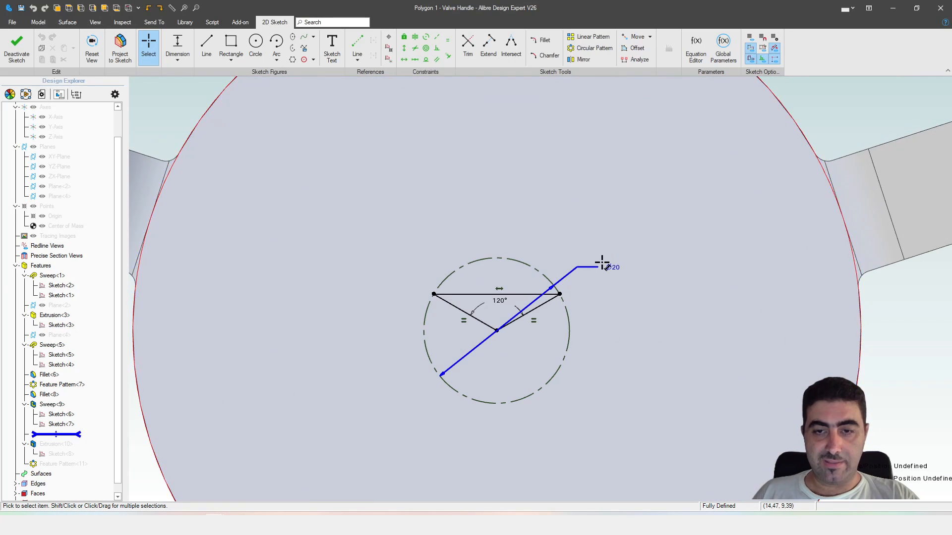
Step: Move the 20 mm diameter dimension label farther out from the reference circle and highlight the circle in the hub hole sketch
{"action": "left_click_drag", "start_coordinate": [601, 263], "coordinate": [597, 240]}
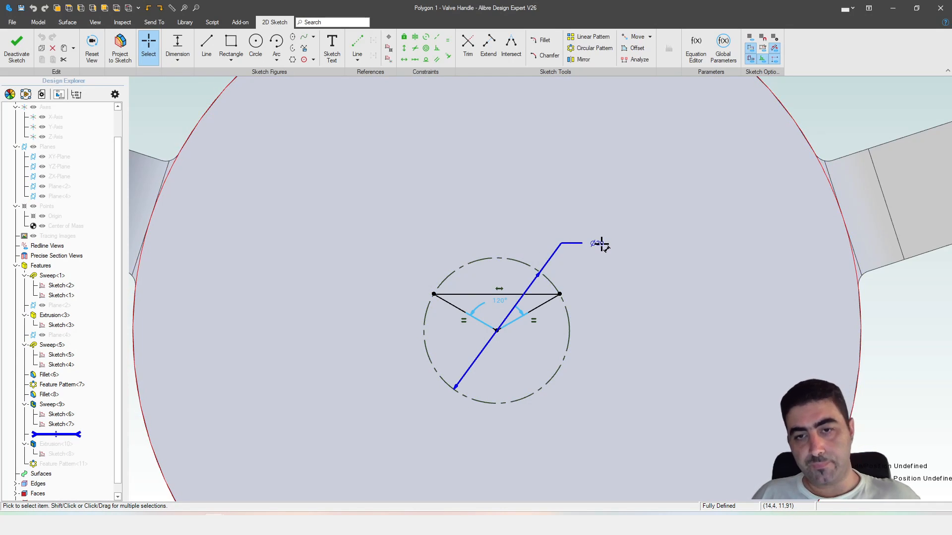
{"action": "left_click_drag", "start_coordinate": [603, 243], "coordinate": [640, 231]}
{"action": "left_click", "coordinate": [568, 345]}
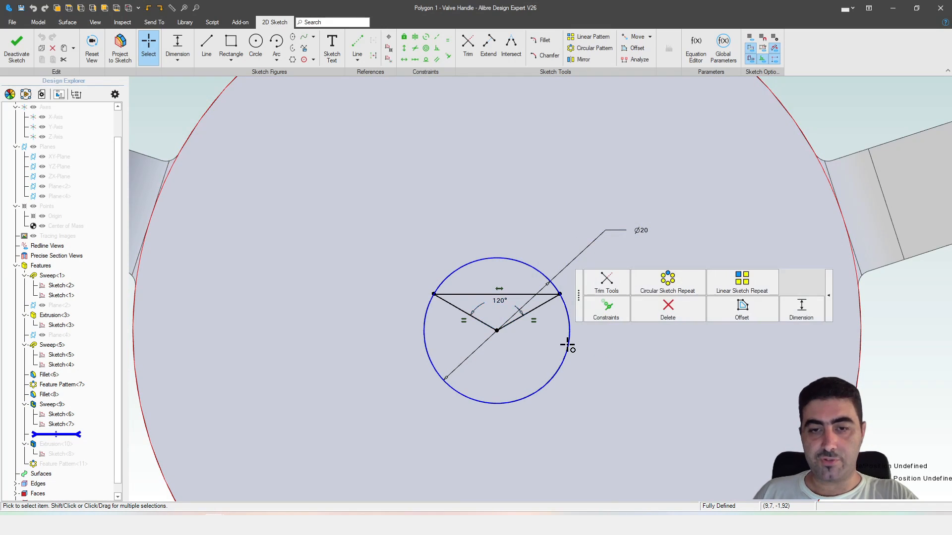
{"action": "left_click", "coordinate": [885, 380]}
{"action": "scroll", "coordinate": [497, 254], "scroll_direction": "down", "scroll_amount": 3}
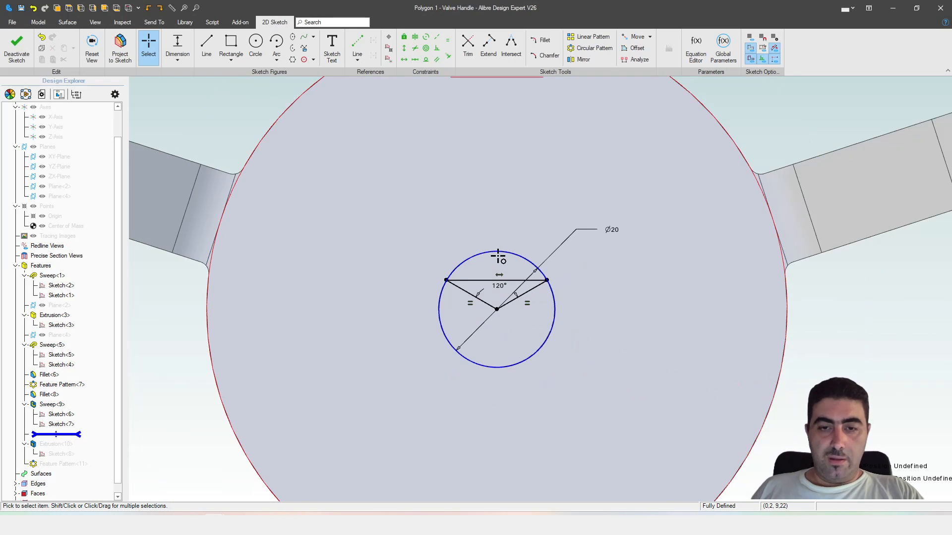
{"action": "scroll", "coordinate": [468, 287], "scroll_direction": "up", "scroll_amount": 2}
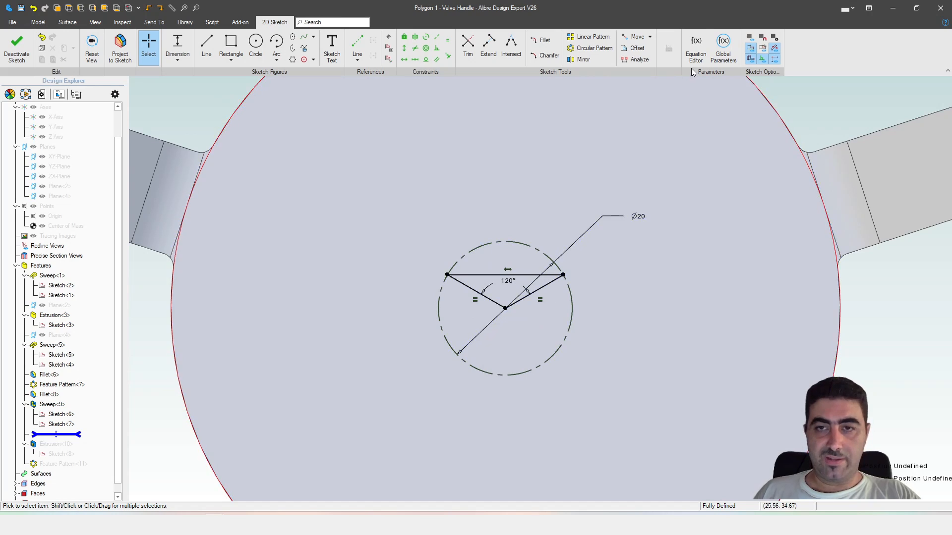
Step: Set the PolyCount parameter to 4 to resize the sketched triangular wedge for a square hole
{"action": "left_click", "coordinate": [696, 45]}
{"action": "left_click", "coordinate": [611, 318]}
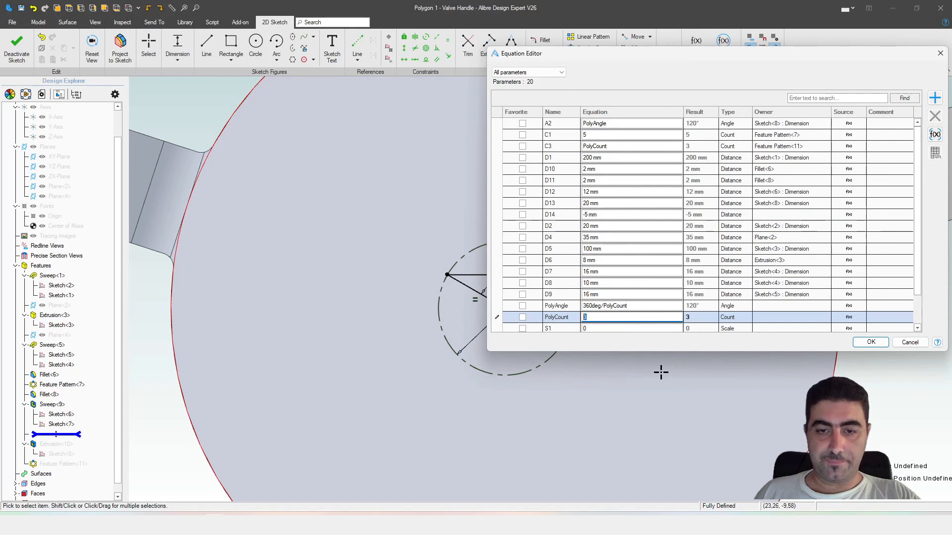
{"action": "mouse_move", "coordinate": [637, 67]}
{"action": "left_mouse_down"}
{"action": "mouse_move", "coordinate": [695, 76]}
{"action": "mouse_move", "coordinate": [707, 68]}
{"action": "mouse_move", "coordinate": [321, 80]}
{"action": "mouse_move", "coordinate": [744, 76]}
{"action": "mouse_move", "coordinate": [613, 42]}
{"action": "left_mouse_up"}
{"action": "type", "text": "4"}
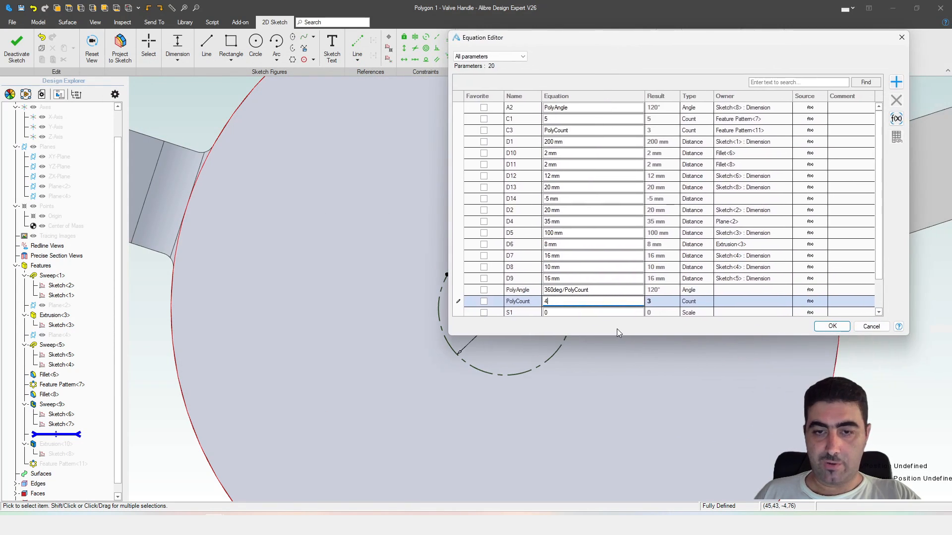
{"action": "left_click", "coordinate": [834, 326]}
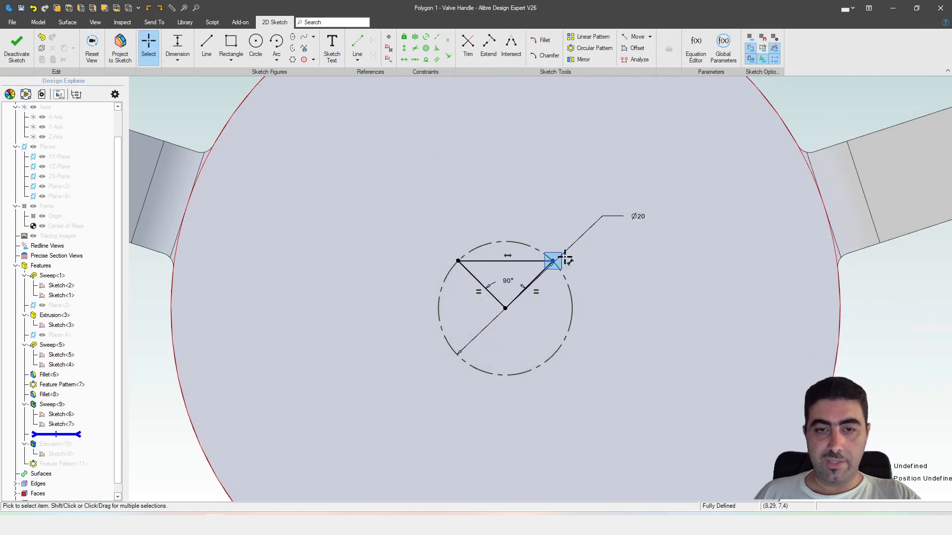
Step: Reposition the wedge's angle label inside the triangle and the circle's diameter label beside the circle for readability
{"action": "left_click_drag", "start_coordinate": [511, 274], "coordinate": [509, 271]}
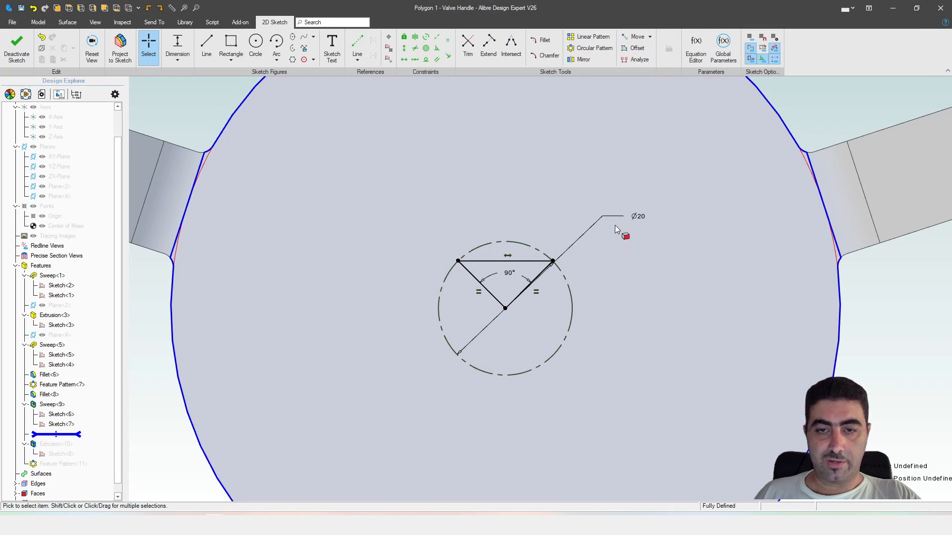
{"action": "left_click_drag", "start_coordinate": [637, 215], "coordinate": [631, 267]}
{"action": "scroll", "coordinate": [516, 276], "scroll_direction": "up", "scroll_amount": 2}
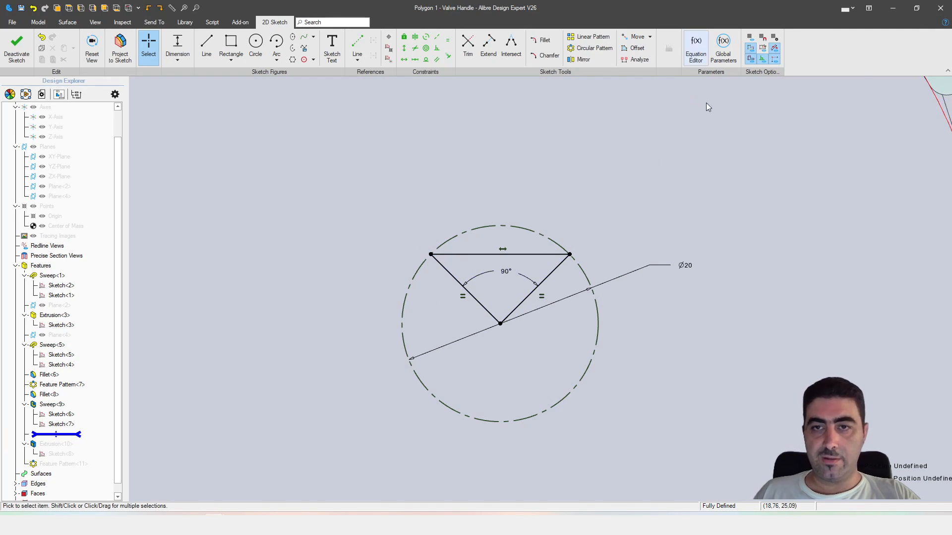
Step: Set the PolyCount parameter to 6 to resize the wedge for a hexagonal hole, and adjust its angle label
{"action": "left_click", "coordinate": [696, 46]}
{"action": "left_click", "coordinate": [550, 302]}
{"action": "key", "text": "BackSpace"}
{"action": "type", "text": "6"}
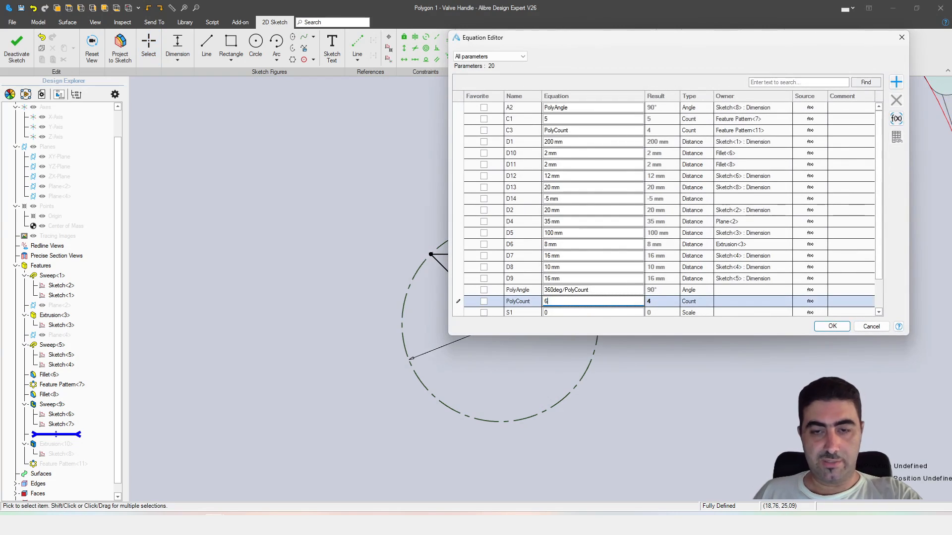
{"action": "left_click", "coordinate": [830, 326]}
{"action": "left_click_drag", "start_coordinate": [508, 254], "coordinate": [508, 255]}
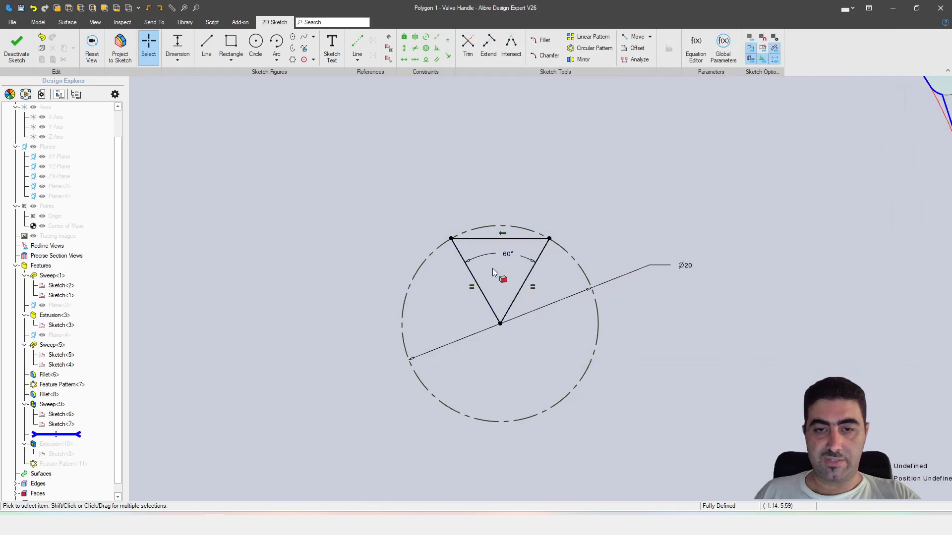
Step: Set the PolyCount parameter to 7 to resize the wedge for a heptagonal hole, and move its angle label lower
{"action": "left_click", "coordinate": [696, 47]}
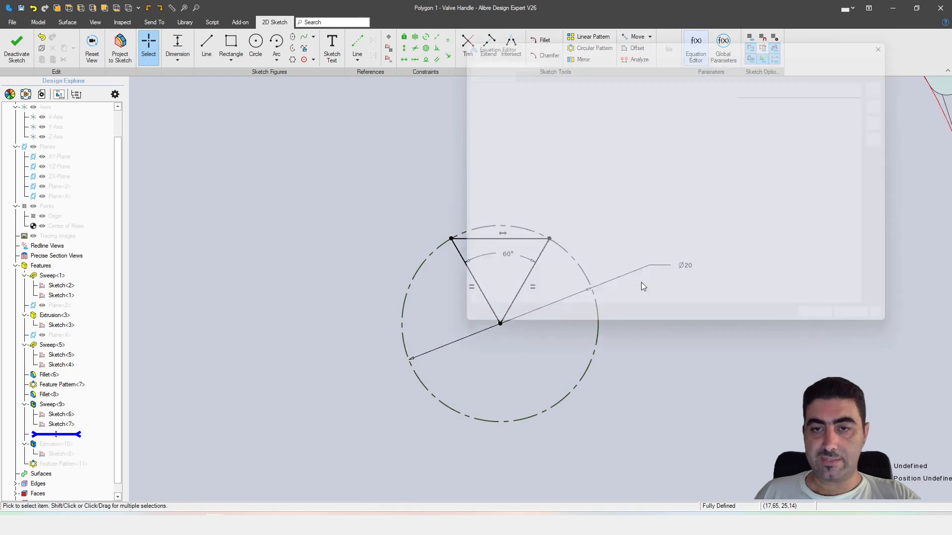
{"action": "left_click", "coordinate": [541, 301]}
{"action": "type", "text": "3"}
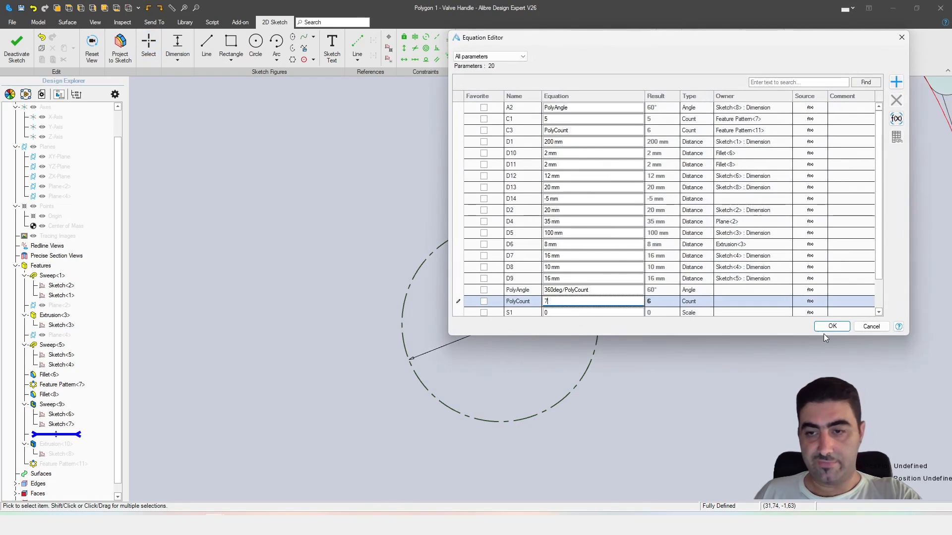
{"action": "left_click", "coordinate": [827, 326]}
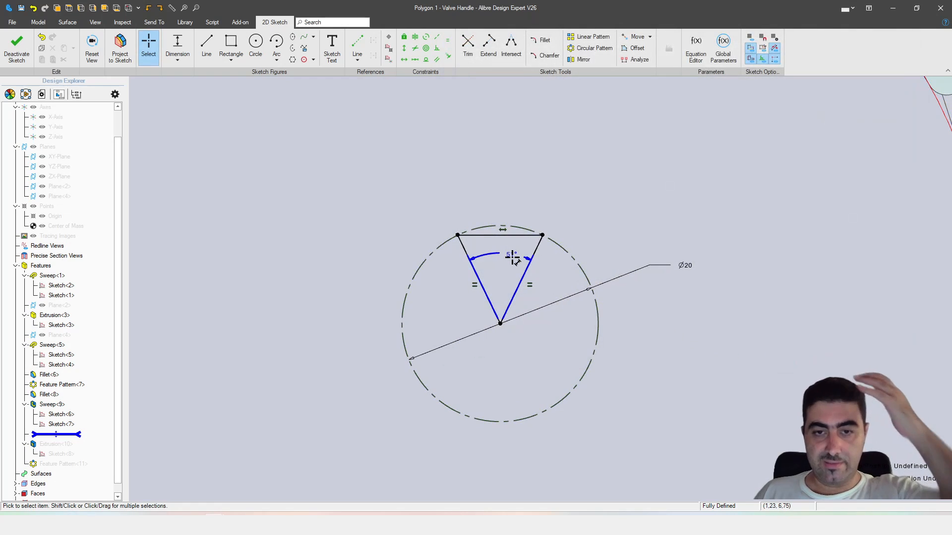
{"action": "left_click_drag", "start_coordinate": [512, 256], "coordinate": [502, 263]}
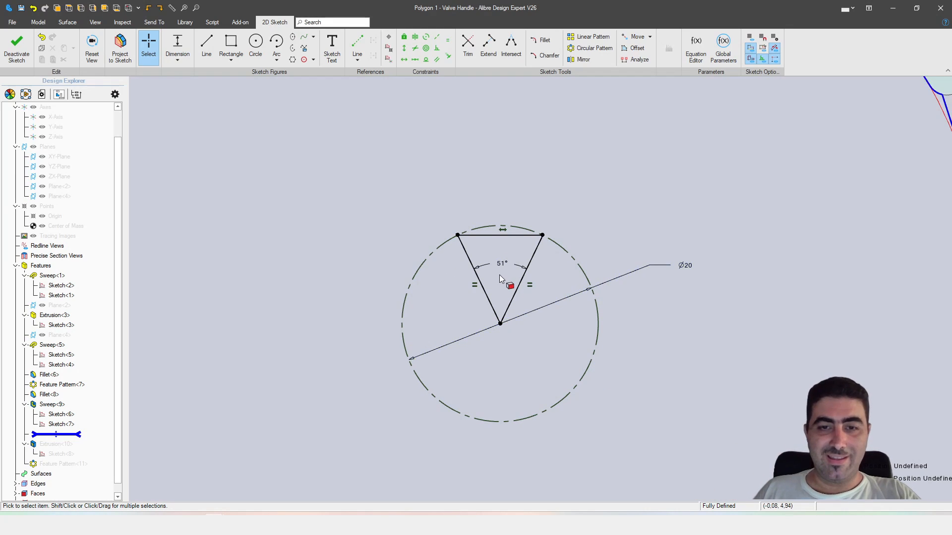
Step: Set the file's angle display precision to 3 decimal places and move the wedge's angle label nearer its horizontal edge
{"action": "left_click", "coordinate": [12, 21]}
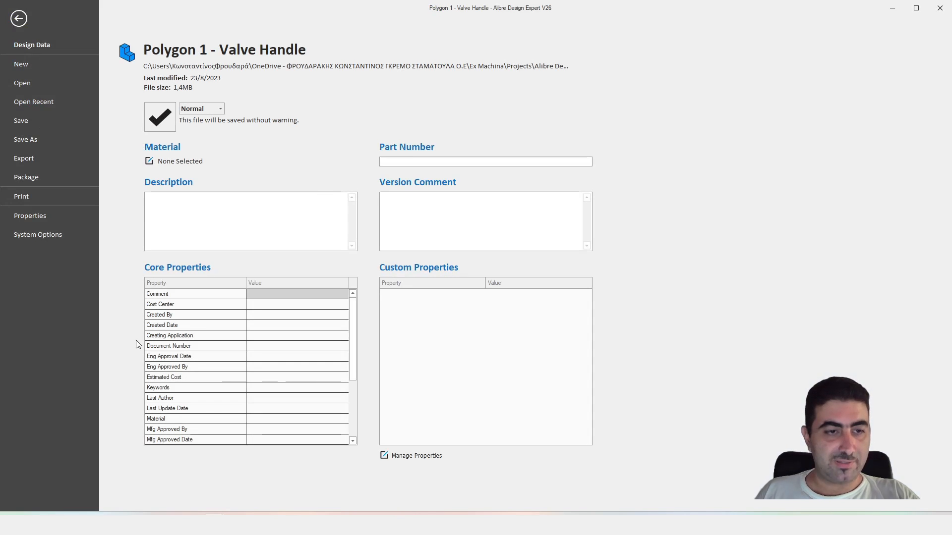
{"action": "left_click", "coordinate": [55, 218]}
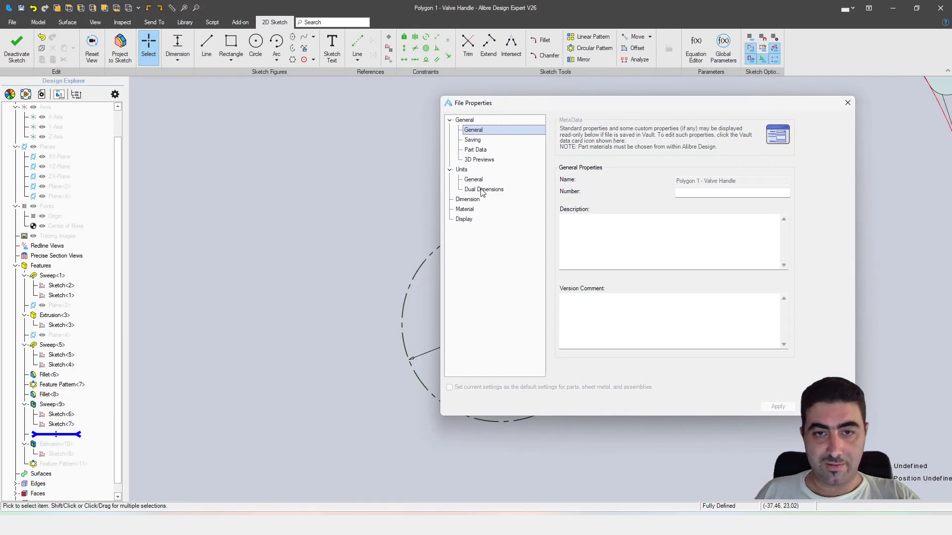
{"action": "left_click", "coordinate": [462, 170]}
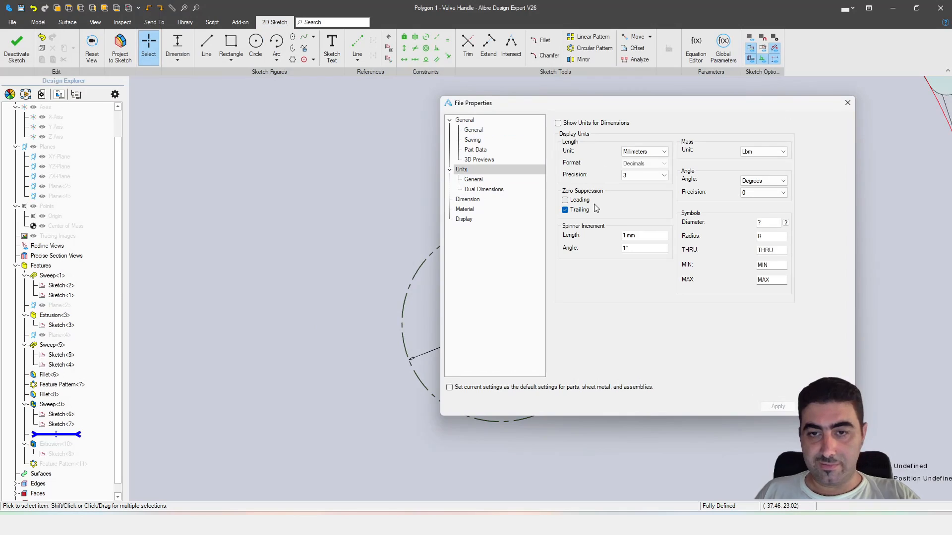
{"action": "left_click", "coordinate": [760, 193]}
{"action": "left_click", "coordinate": [758, 214]}
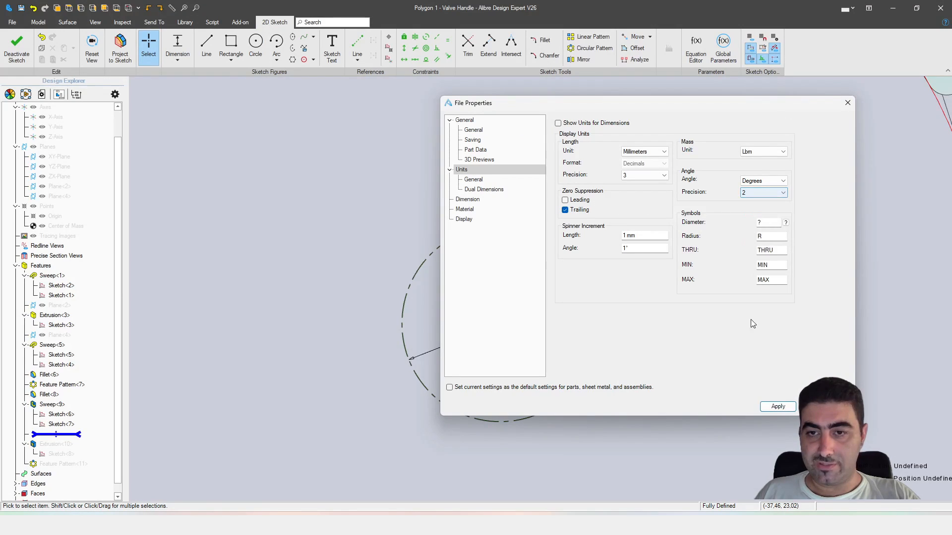
{"action": "left_click", "coordinate": [762, 193]}
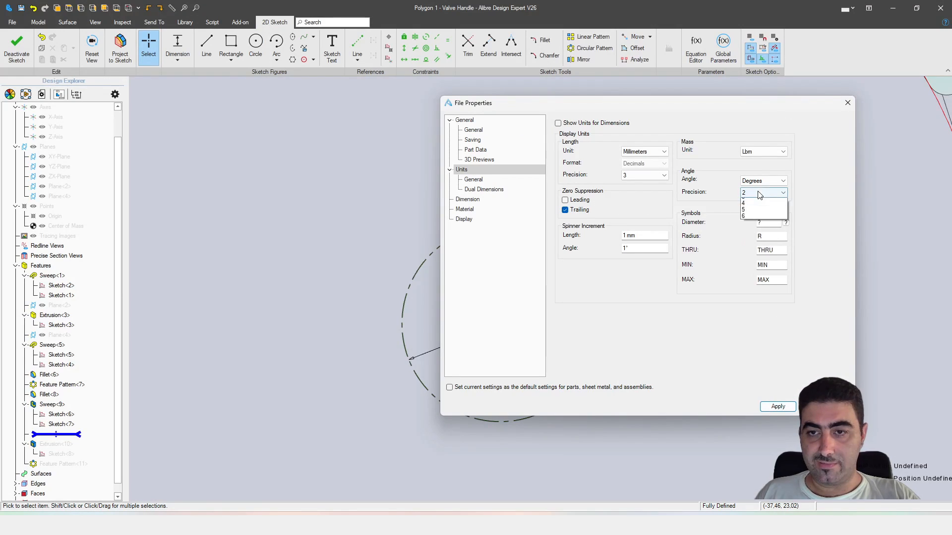
{"action": "left_click", "coordinate": [758, 220]}
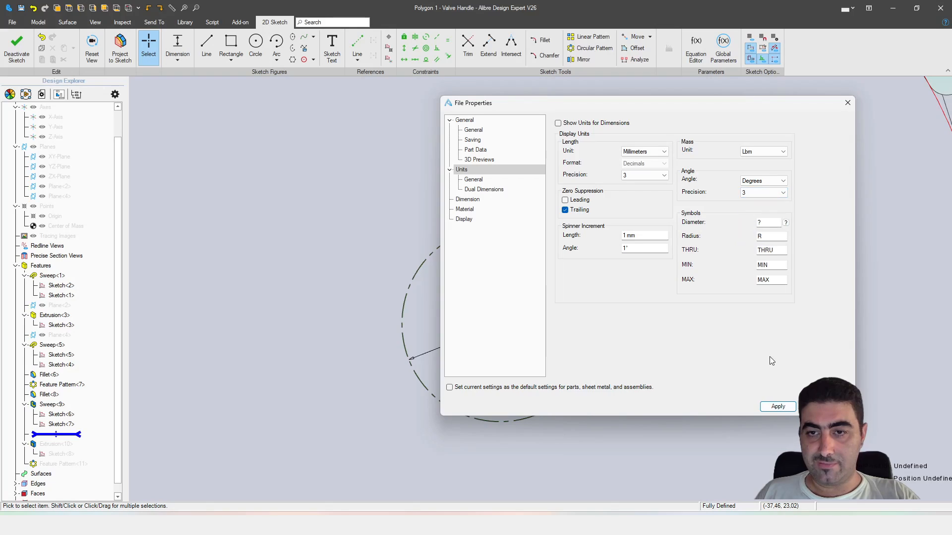
{"action": "left_click", "coordinate": [785, 406]}
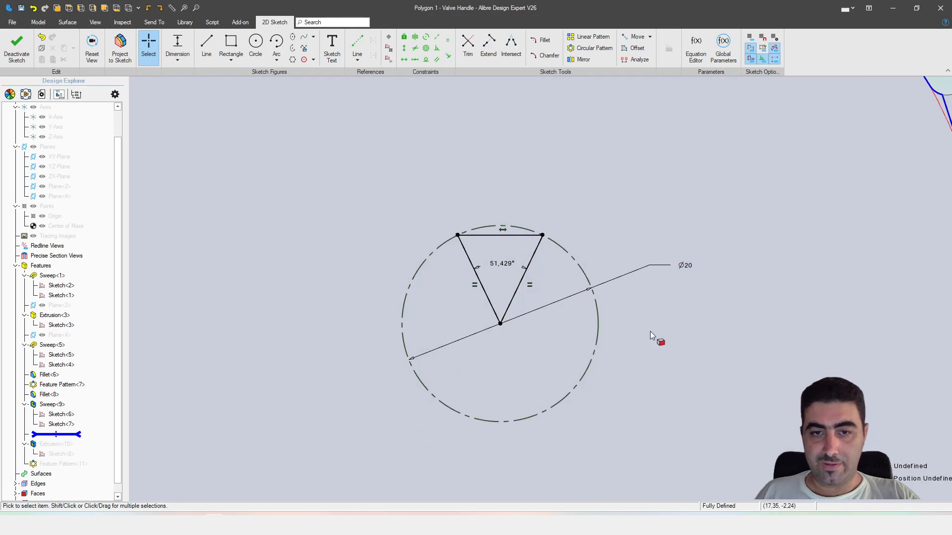
{"action": "left_click_drag", "start_coordinate": [500, 263], "coordinate": [510, 255]}
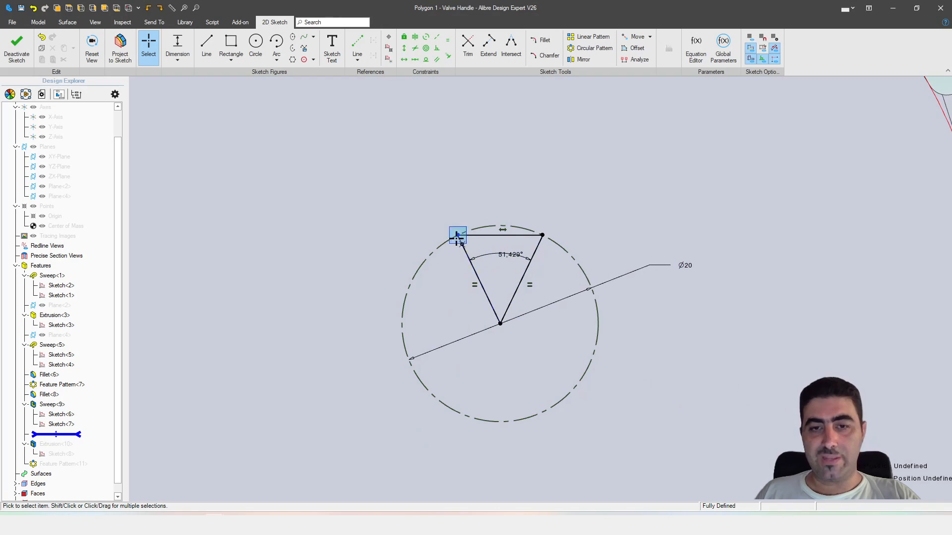
Step: Set the PolyCount parameter back to 6 for a hexagonal hole and finish editing the hub hole sketch
{"action": "scroll", "coordinate": [382, 274], "scroll_direction": "down", "scroll_amount": 2}
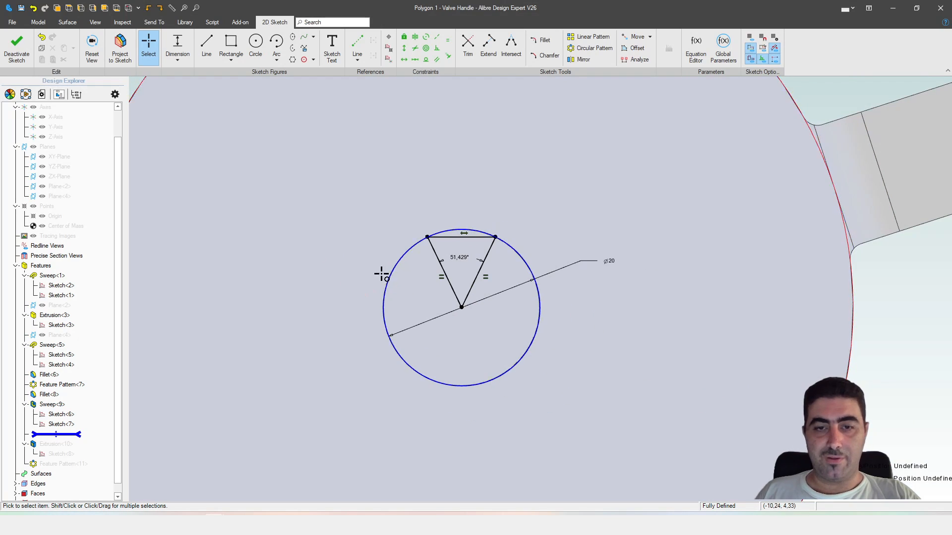
{"action": "scroll", "coordinate": [411, 257], "scroll_direction": "up", "scroll_amount": 2}
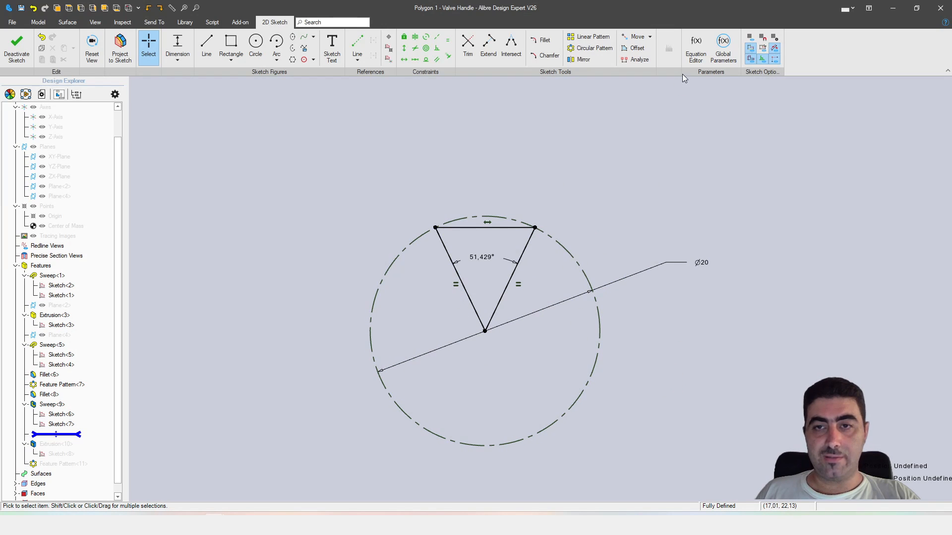
{"action": "left_click", "coordinate": [695, 47]}
{"action": "left_click", "coordinate": [575, 302]}
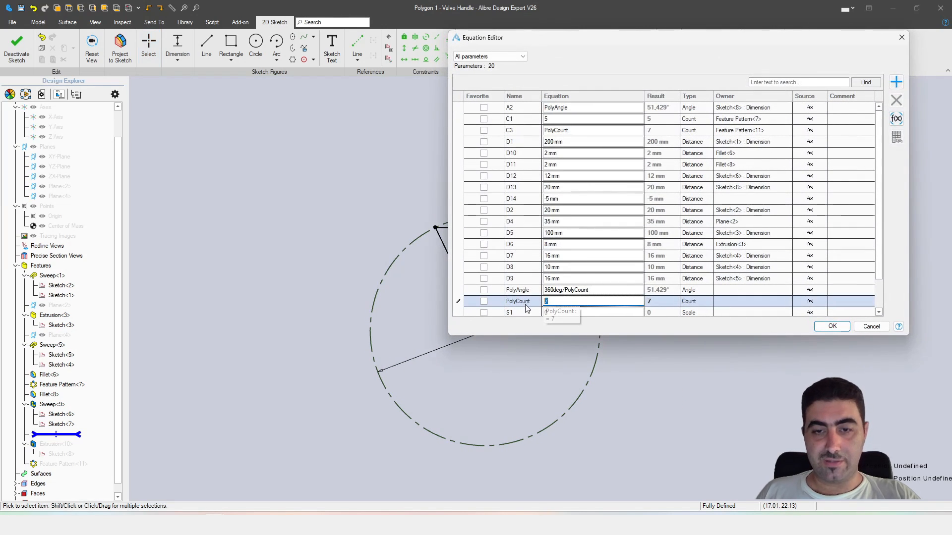
{"action": "type", "text": "6"}
{"action": "left_click", "coordinate": [829, 327]}
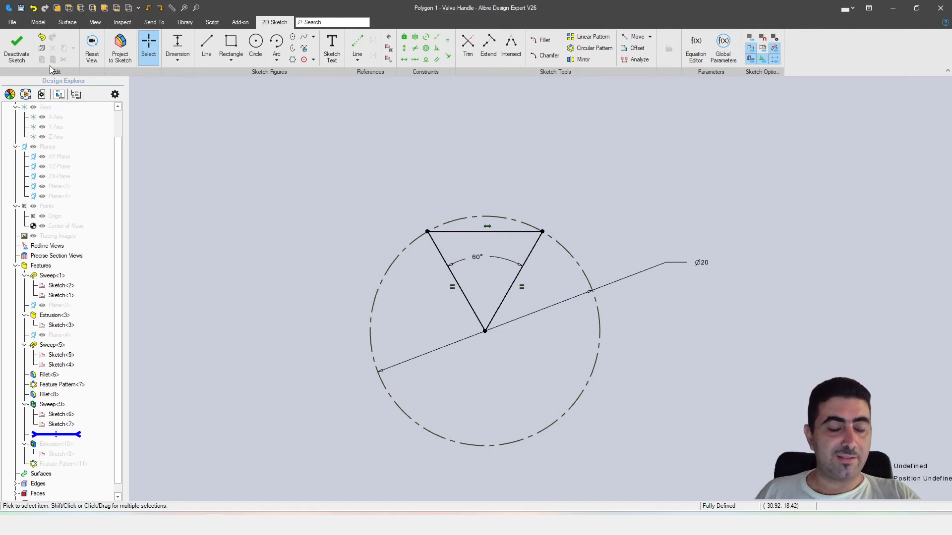
{"action": "left_click", "coordinate": [16, 46]}
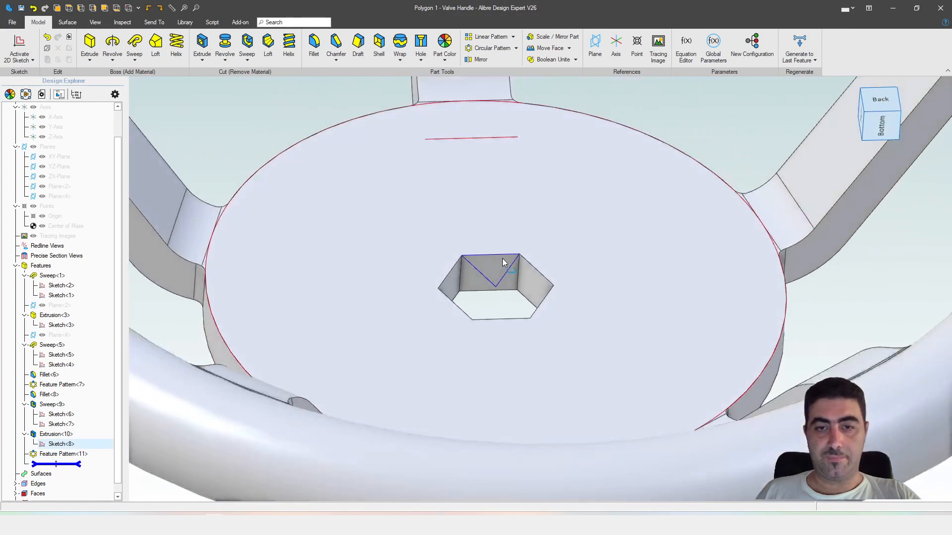
Step: Examine the regenerated hub hole and the whole valve handle from several angles
{"action": "middle_click_drag", "start_coordinate": [502, 259], "coordinate": [503, 280]}
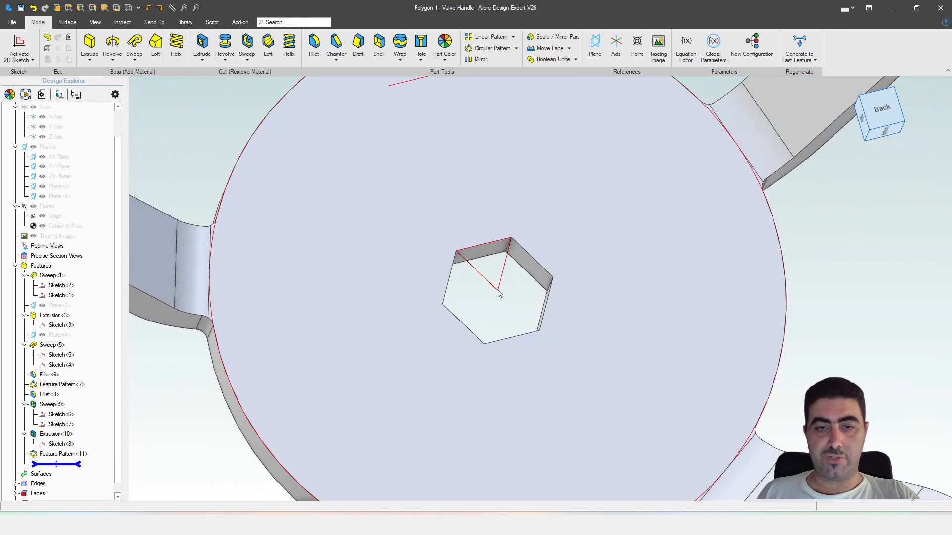
{"action": "scroll", "coordinate": [473, 285], "scroll_direction": "down", "scroll_amount": 2}
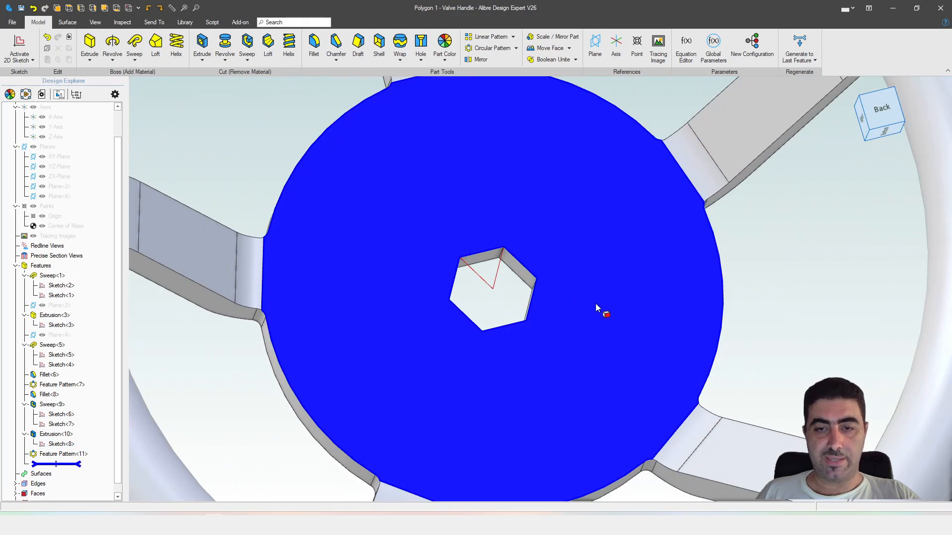
{"action": "scroll", "coordinate": [498, 218], "scroll_direction": "down", "scroll_amount": 2}
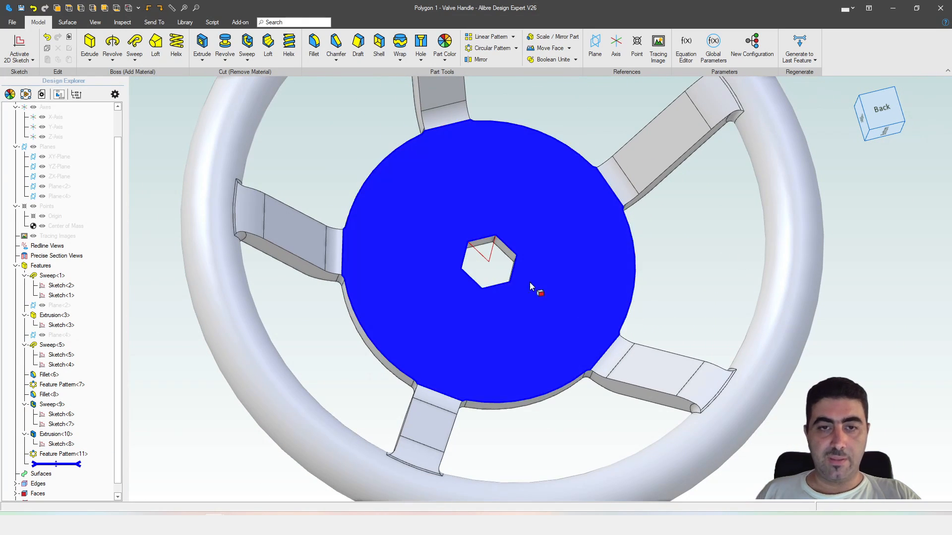
{"action": "scroll", "coordinate": [525, 289], "scroll_direction": "down", "scroll_amount": 1}
{"action": "scroll", "coordinate": [525, 293], "scroll_direction": "down", "scroll_amount": 1}
{"action": "middle_click_drag", "start_coordinate": [525, 287], "coordinate": [522, 275]}
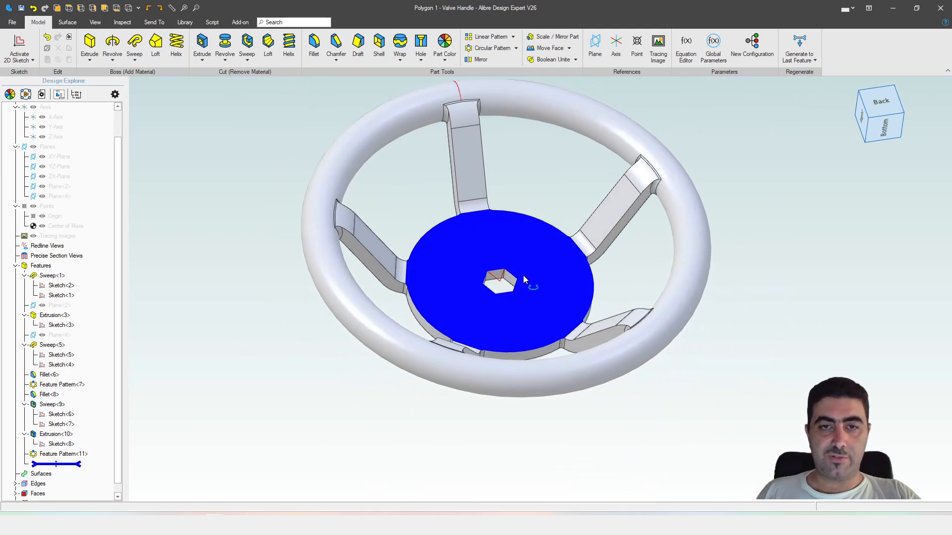
{"action": "middle_click_drag", "start_coordinate": [519, 206], "coordinate": [469, 310]}
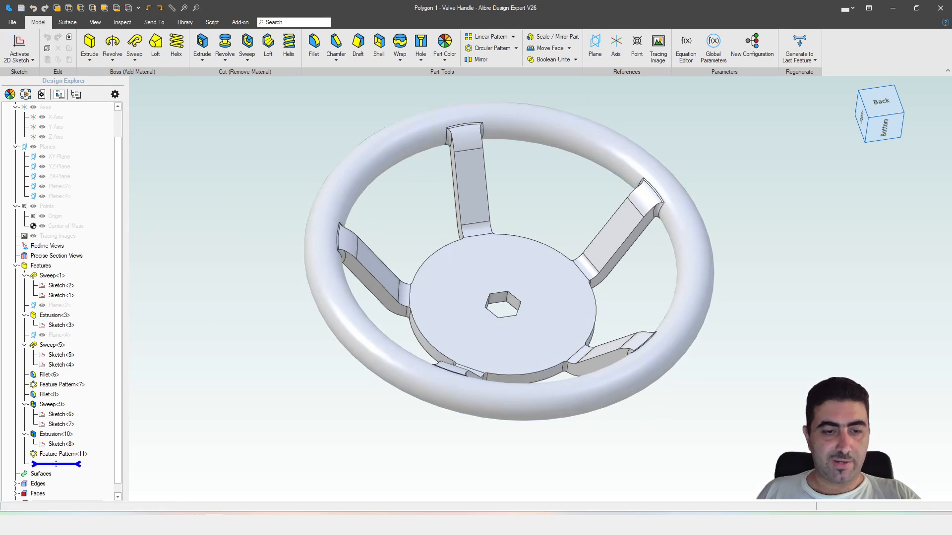
Step: Switch to an empty new part and start a 2D sketch on its XY-Plane
{"action": "left_click", "coordinate": [212, 525]}
{"action": "left_click", "coordinate": [199, 485]}
{"action": "left_click", "coordinate": [376, 199]}
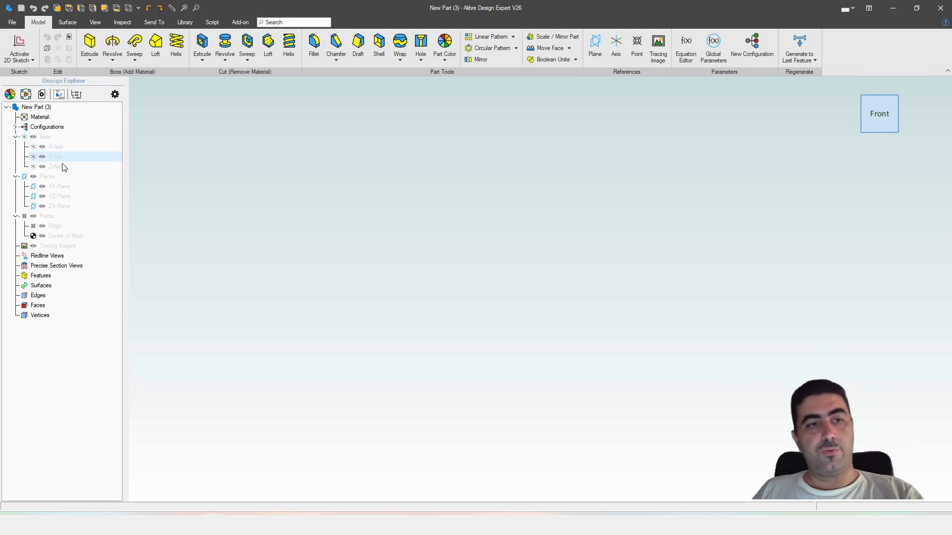
{"action": "left_click", "coordinate": [59, 188]}
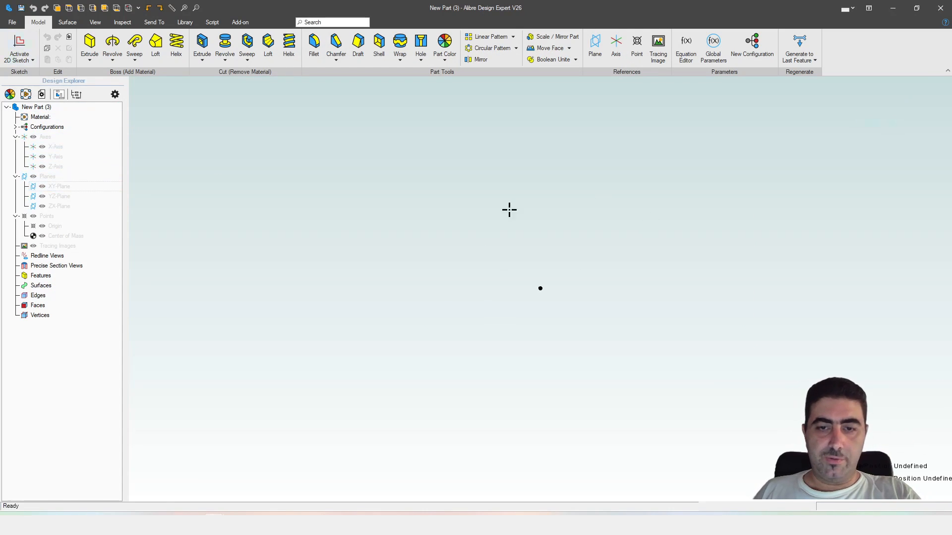
Step: Sketch a closed triangle with its lower vertex on the origin and a horizontal upper edge about 85 mm long
{"action": "left_click", "coordinate": [206, 44]}
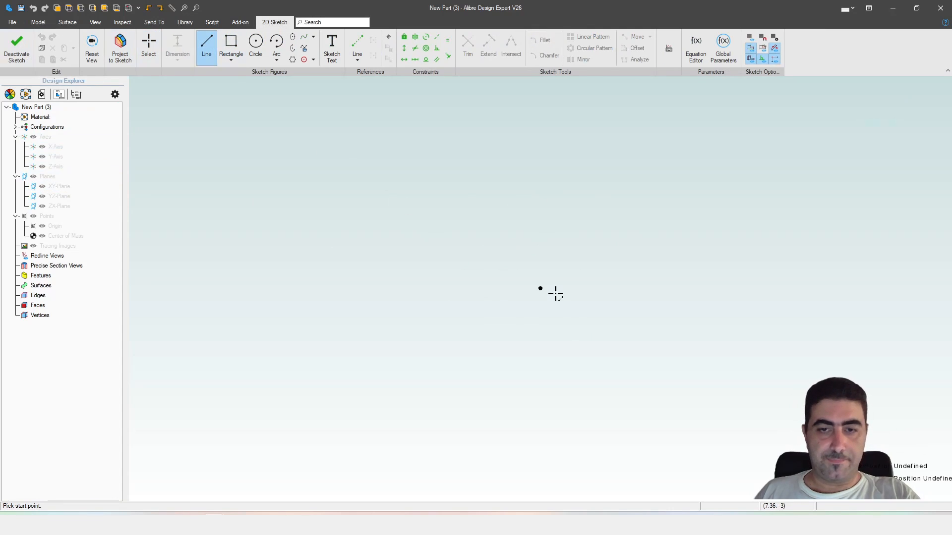
{"action": "left_click", "coordinate": [540, 288]}
{"action": "left_click", "coordinate": [432, 165]}
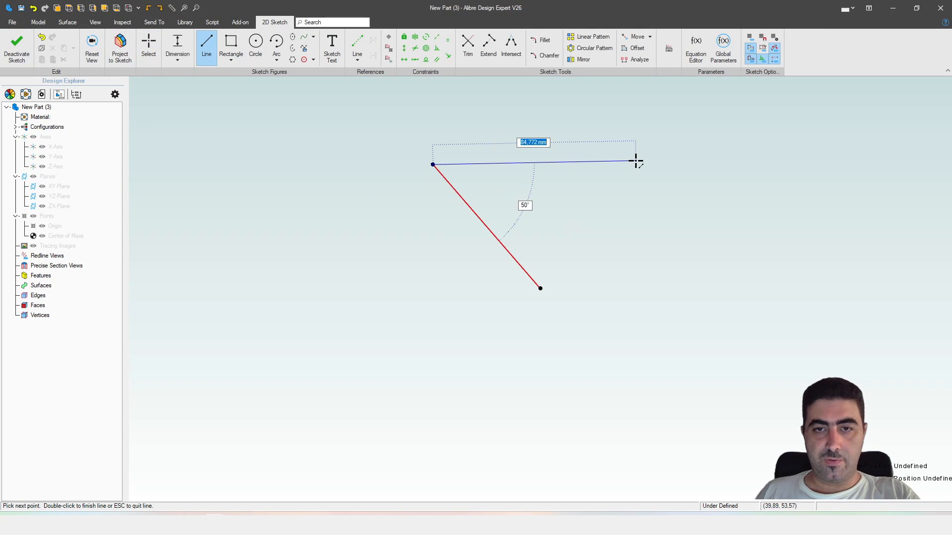
{"action": "left_click", "coordinate": [642, 164]}
{"action": "left_click", "coordinate": [540, 289]}
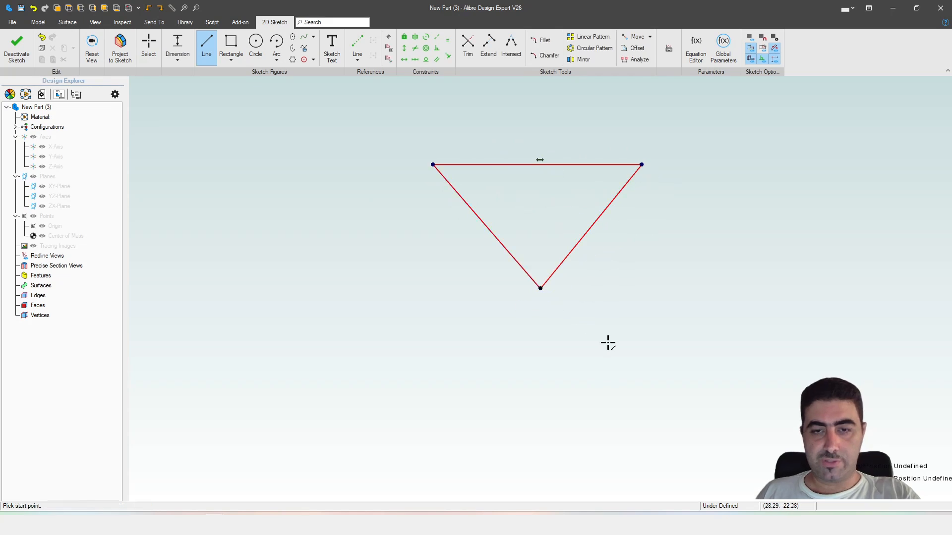
{"action": "key", "text": "Escape"}
Step: Constrain the triangle's two slanted sides to equal length
{"action": "left_click", "coordinate": [562, 264]}
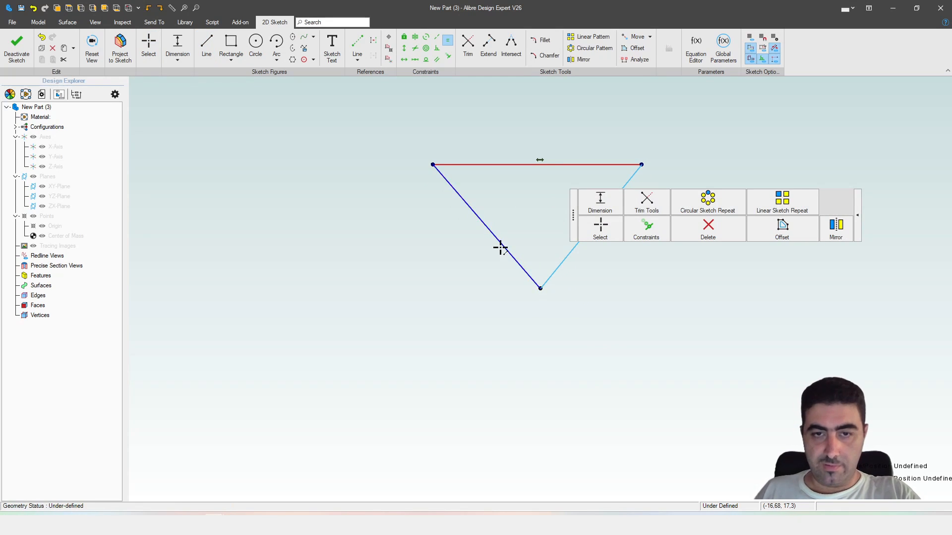
{"action": "left_click", "coordinate": [500, 246]}
{"action": "scroll", "coordinate": [434, 359], "scroll_direction": "down", "scroll_amount": 2}
{"action": "scroll", "coordinate": [529, 215], "scroll_direction": "up", "scroll_amount": 2}
{"action": "left_click", "coordinate": [504, 349]}
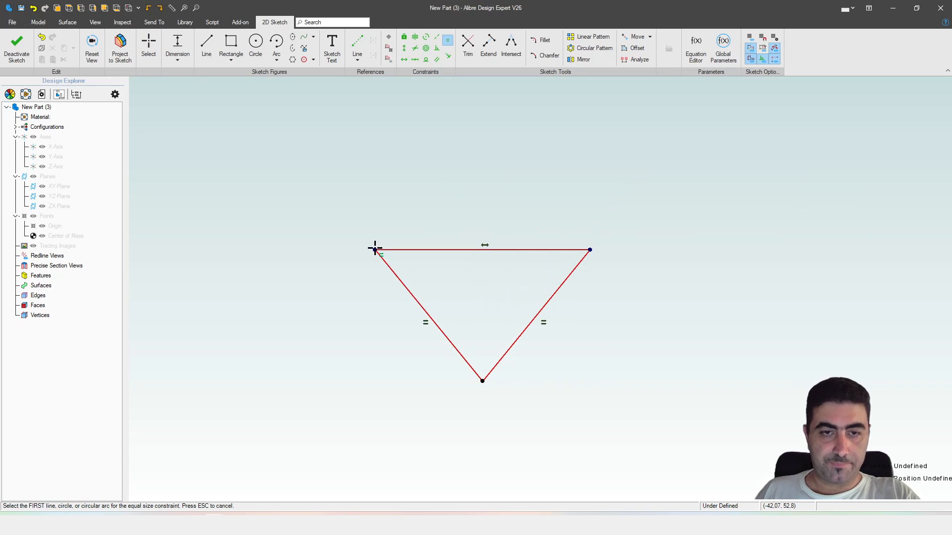
{"action": "key", "text": "Escape"}
Step: Enlarge the triangle by moving its upper-left vertex outward until the horizontal edge is about 127 mm long
{"action": "left_click_drag", "start_coordinate": [369, 248], "coordinate": [322, 179]}
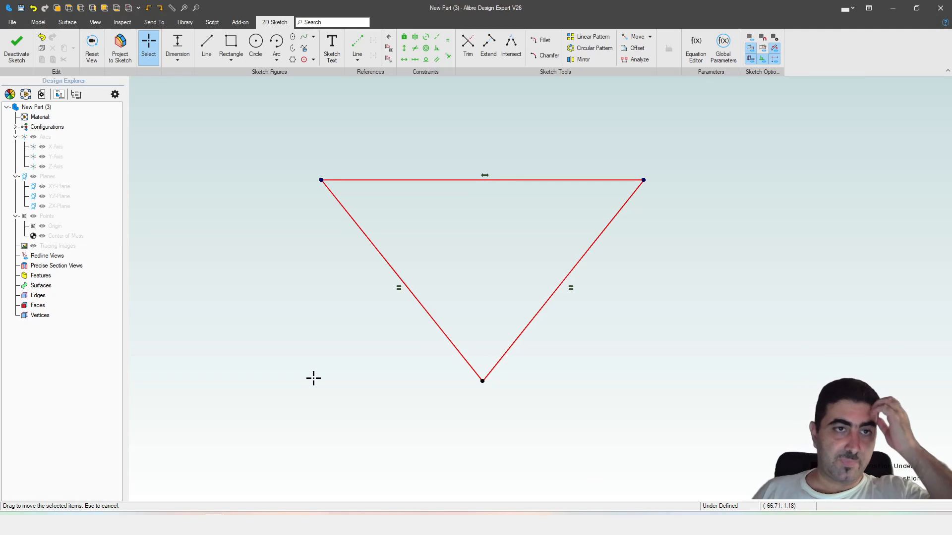
{"action": "scroll", "coordinate": [496, 248], "scroll_direction": "down", "scroll_amount": 1}
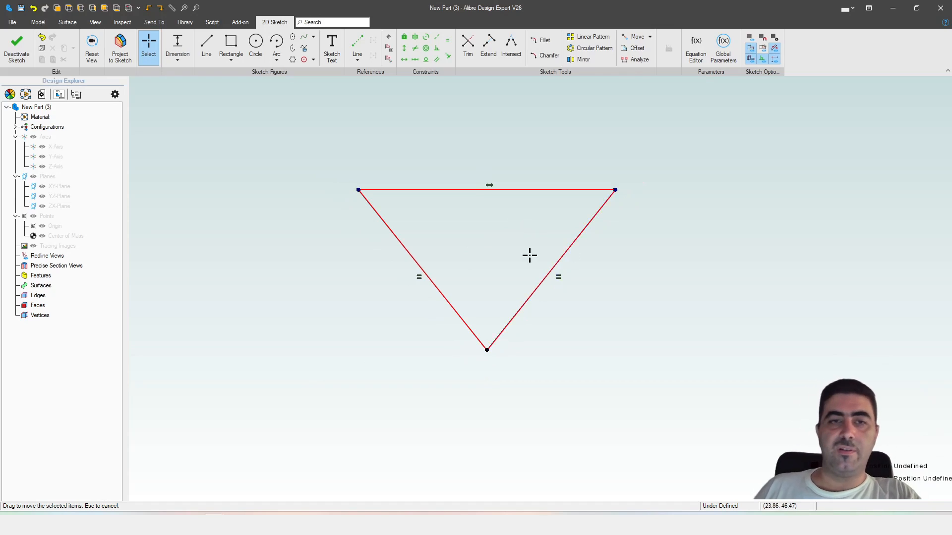
{"action": "scroll", "coordinate": [550, 268], "scroll_direction": "down", "scroll_amount": 1}
{"action": "scroll", "coordinate": [488, 224], "scroll_direction": "up", "scroll_amount": 1}
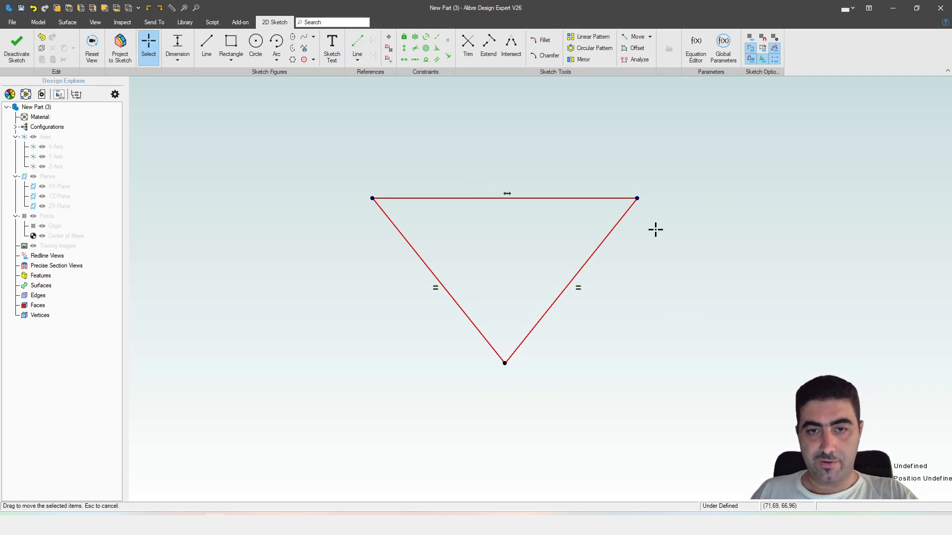
Step: Dimension the triangle's horizontal edge above the sketch at 125 mm
{"action": "key", "text": "d"}
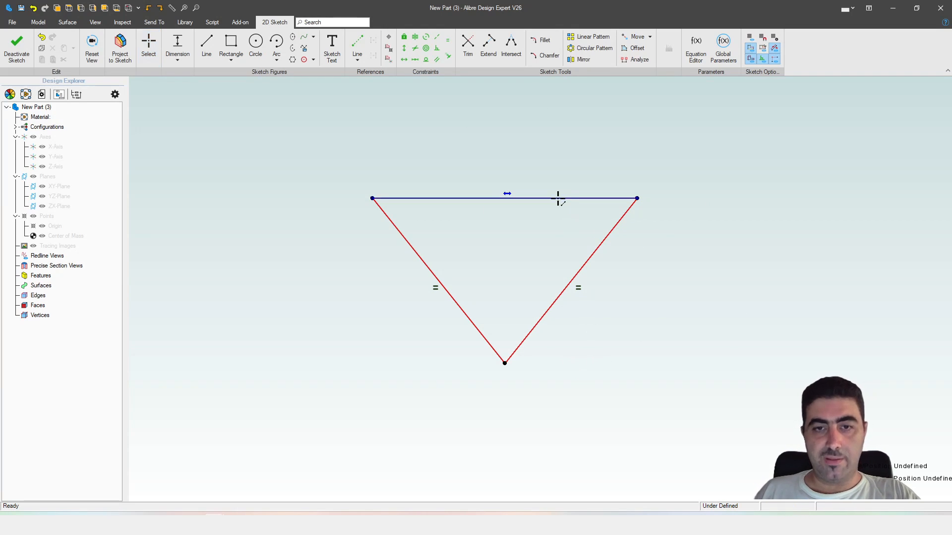
{"action": "left_click", "coordinate": [557, 197]}
{"action": "left_click", "coordinate": [571, 146]}
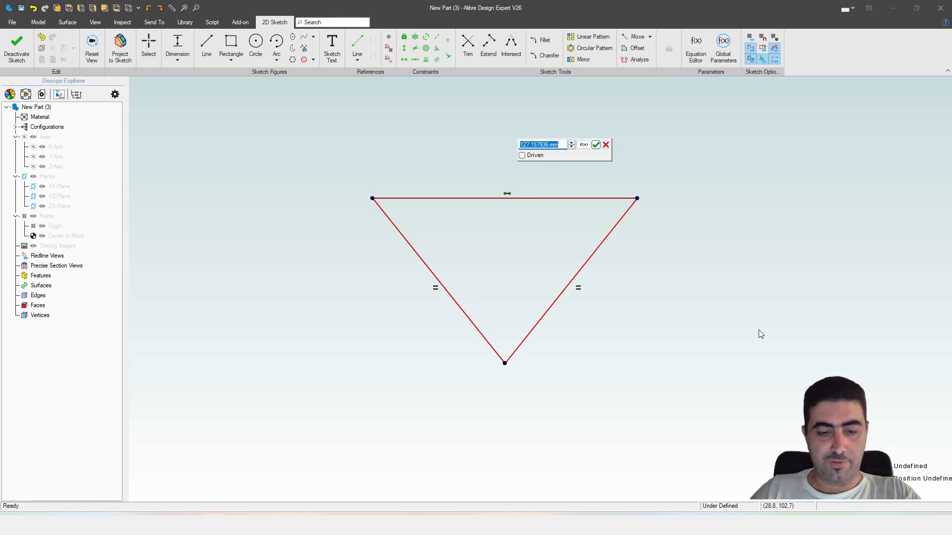
{"action": "type", "text": "125"}
{"action": "key", "text": "Return"}
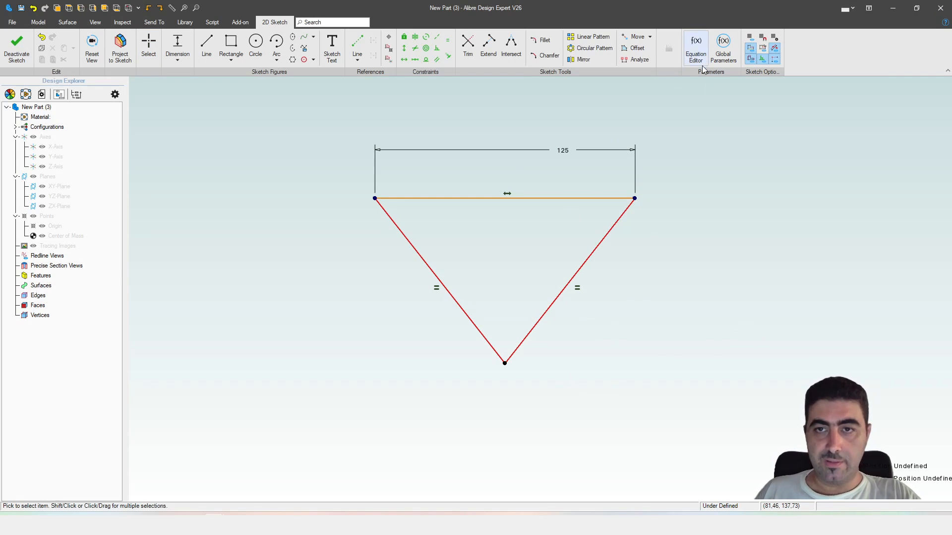
Step: Add a Count-type equation parameter named PolyCount with the value 3
{"action": "left_click", "coordinate": [696, 44]}
{"action": "left_click", "coordinate": [896, 82]}
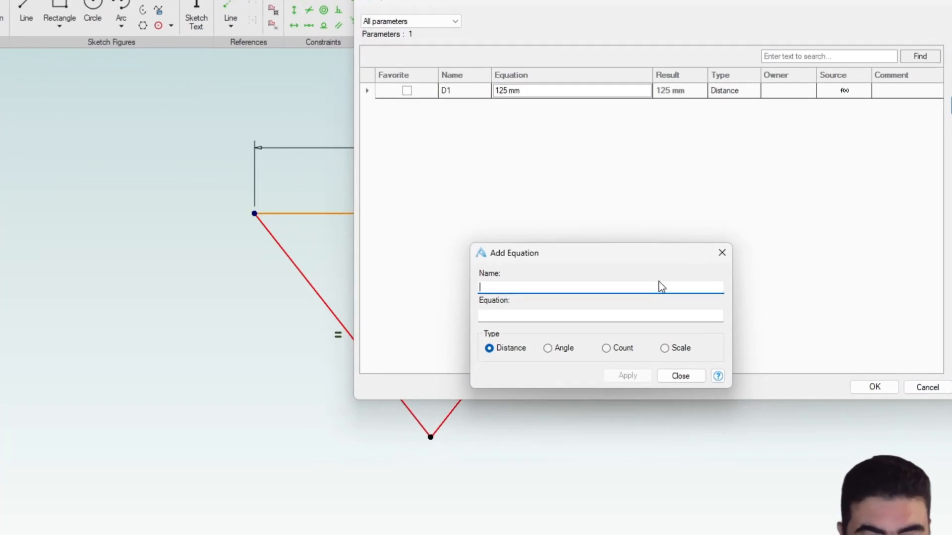
{"action": "type", "text": "Po"}
{"action": "type", "text": "lyCount"}
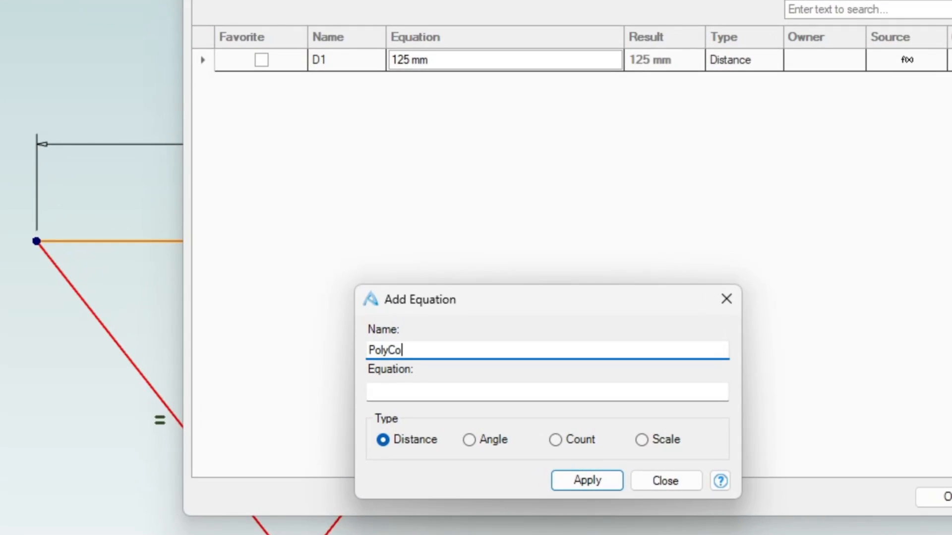
{"action": "key", "text": "Tab"}
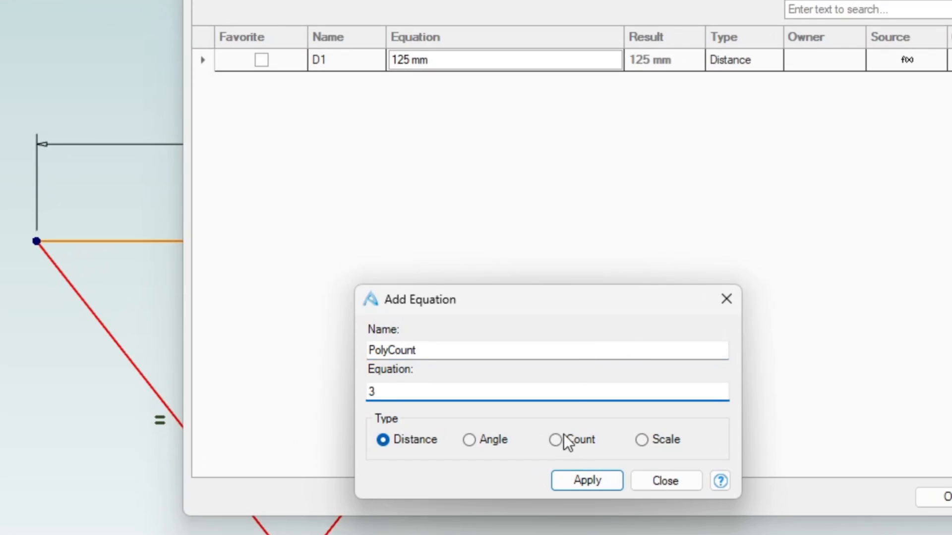
{"action": "left_click", "coordinate": [561, 444]}
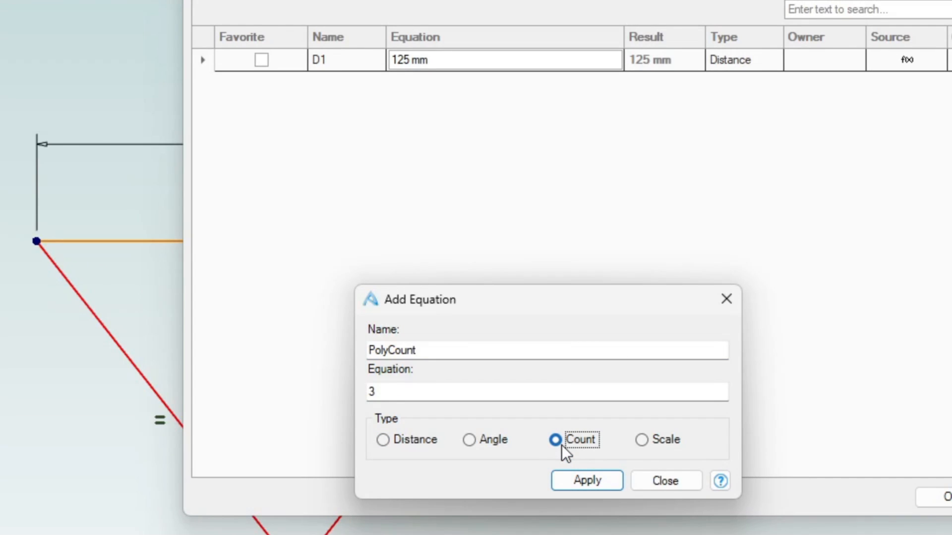
{"action": "left_click", "coordinate": [576, 478]}
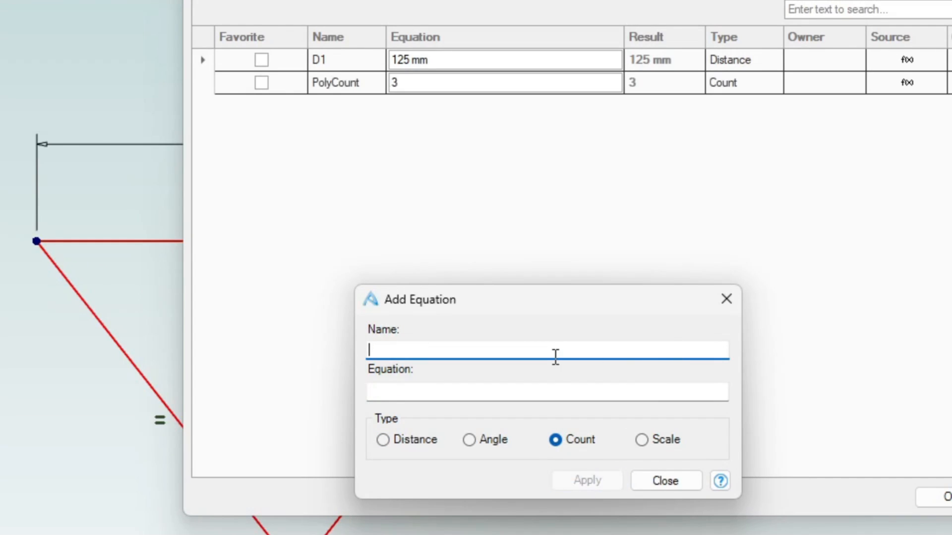
Step: Add an Angle-type parameter named PolyAngl with the equation 360/PolyCount and finish adding equations
{"action": "type", "text": "PolyAngl"}
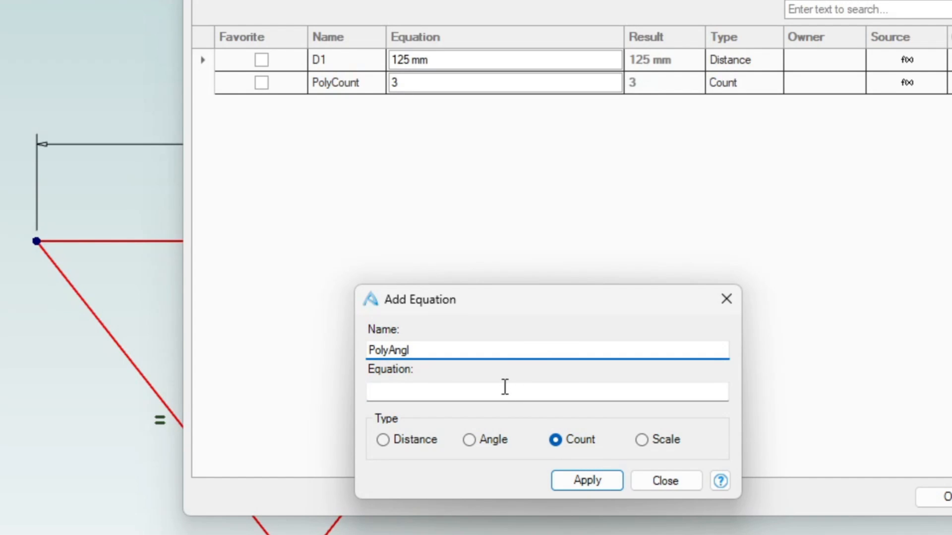
{"action": "left_click", "coordinate": [460, 391]}
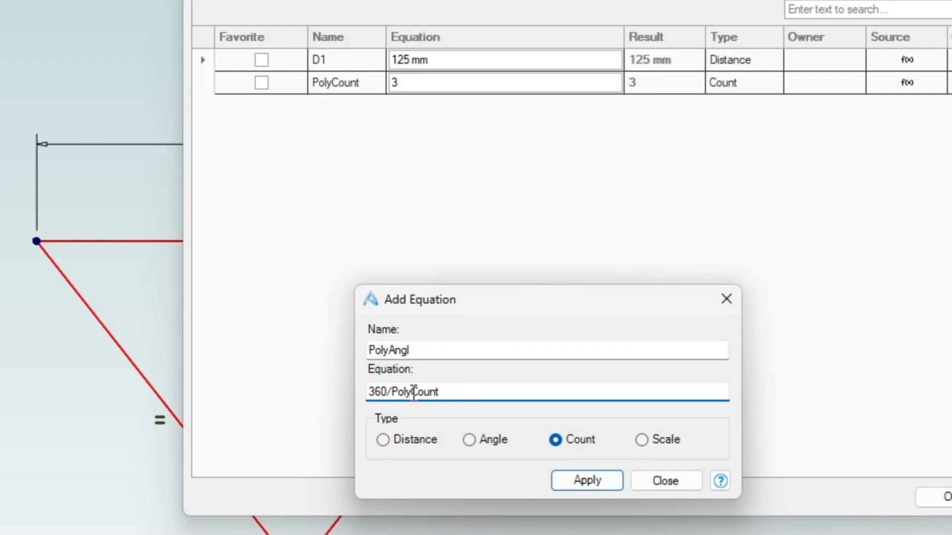
{"action": "left_click", "coordinate": [468, 440]}
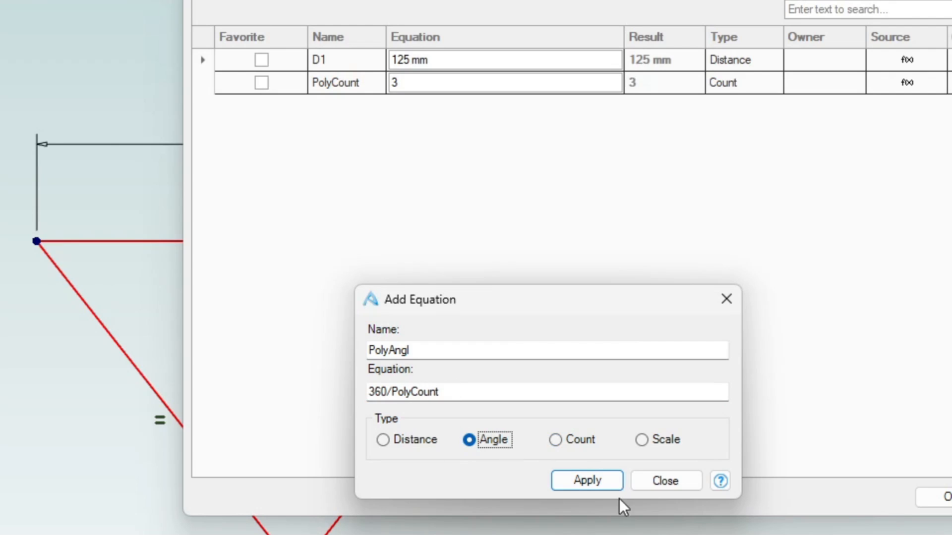
{"action": "left_click", "coordinate": [585, 486]}
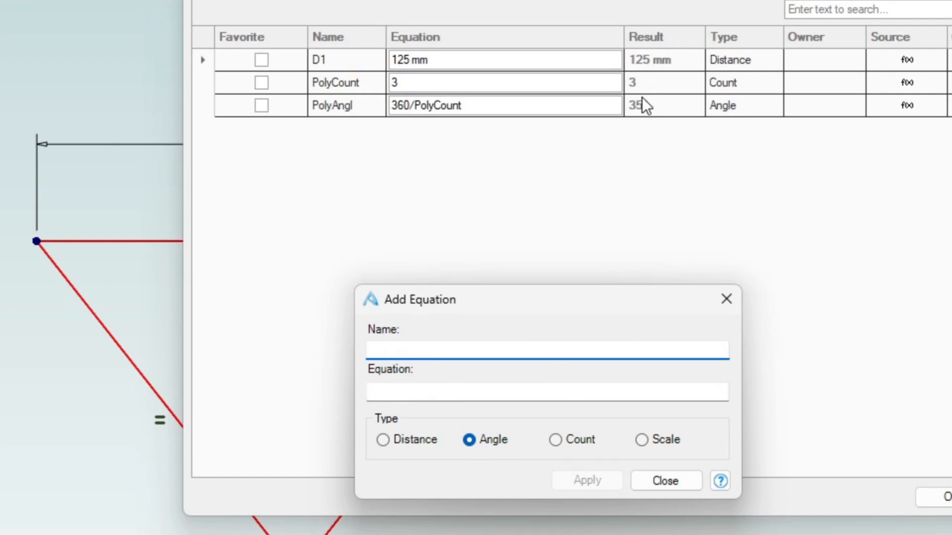
{"action": "key", "text": "Escape"}
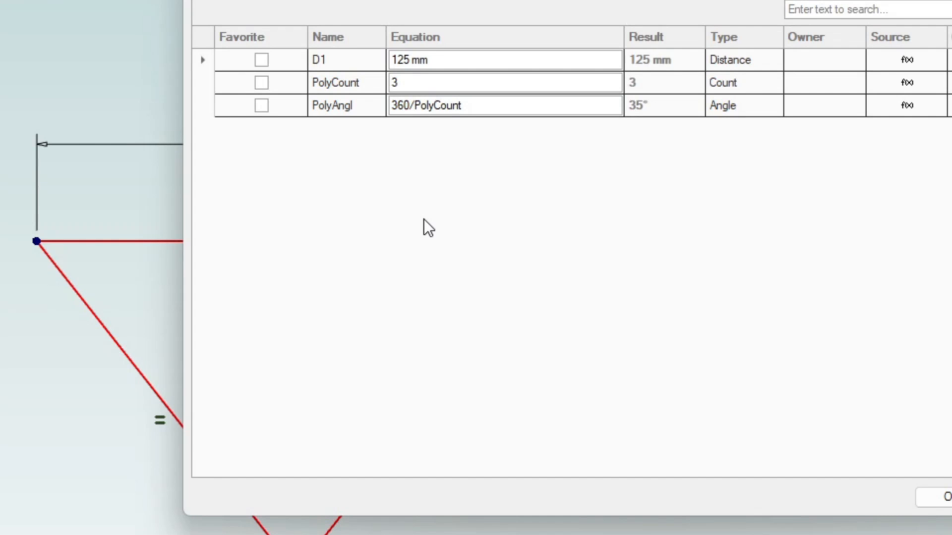
Step: Add the degree unit to the PolyAngl equation so it reads 360deg/PolyCount
{"action": "left_click", "coordinate": [643, 106]}
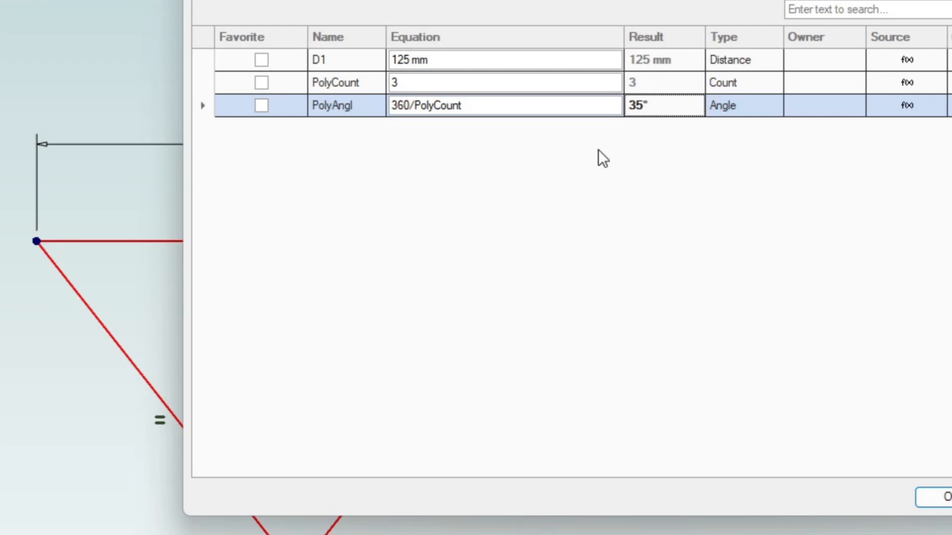
{"action": "left_click", "coordinate": [410, 108]}
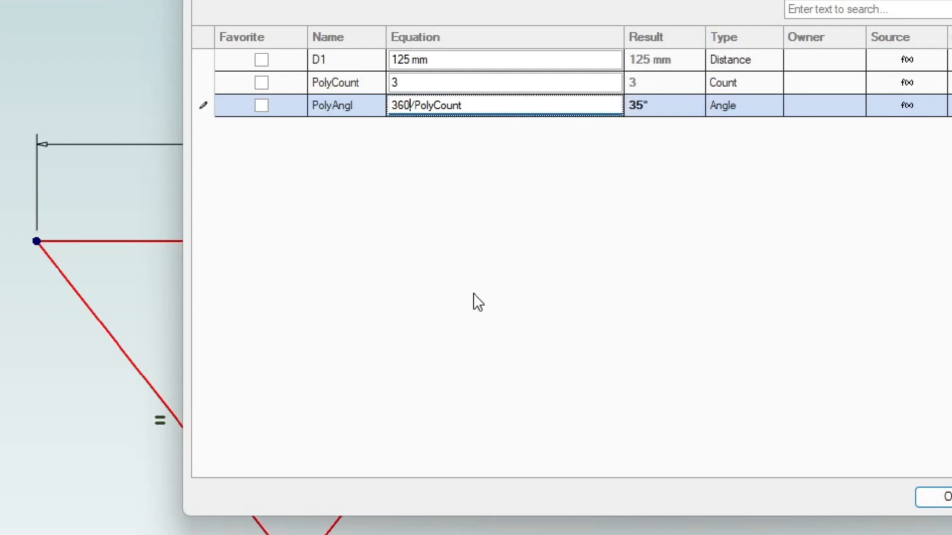
{"action": "type", "text": "deg"}
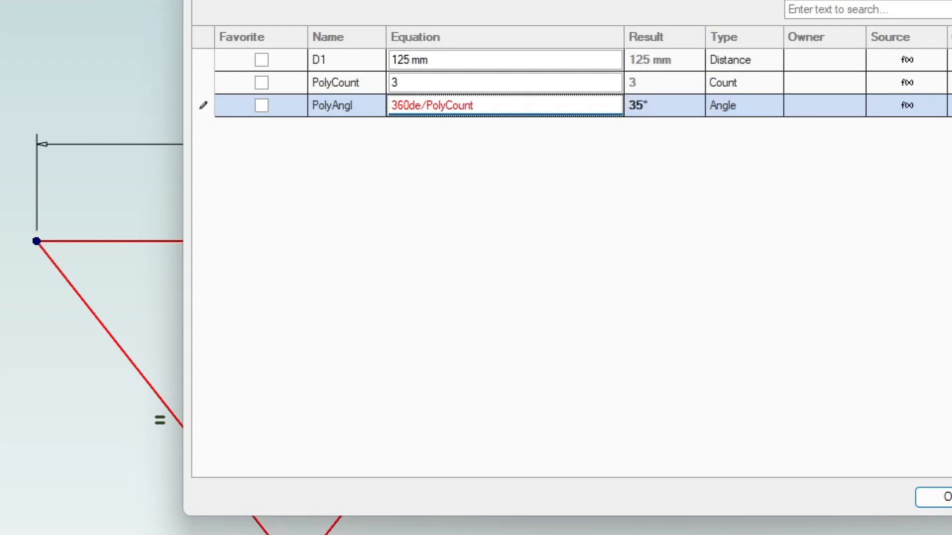
{"action": "left_click", "coordinate": [474, 88]}
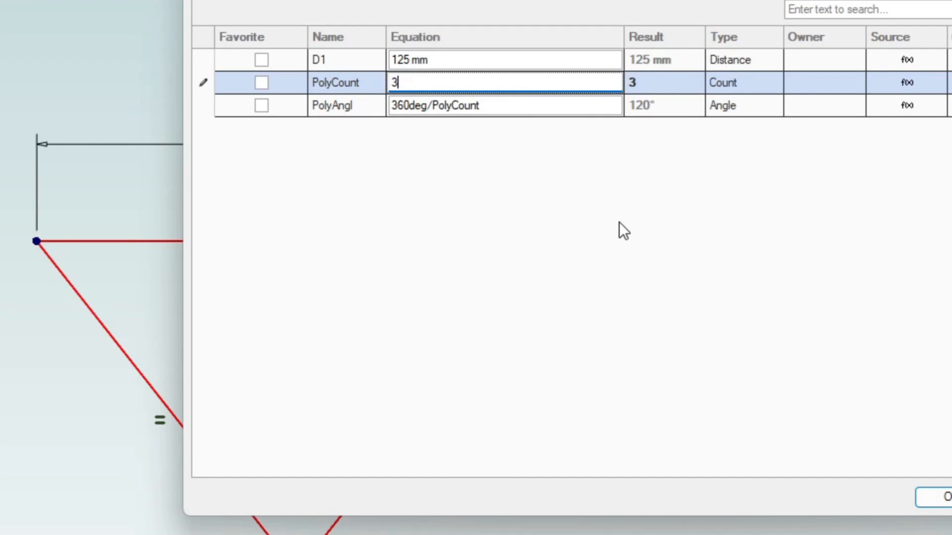
Step: Replace deg in the PolyAngl equation with the ° symbol from the system's symbol picker, giving 360°/PolyCount
{"action": "left_click", "coordinate": [410, 110]}
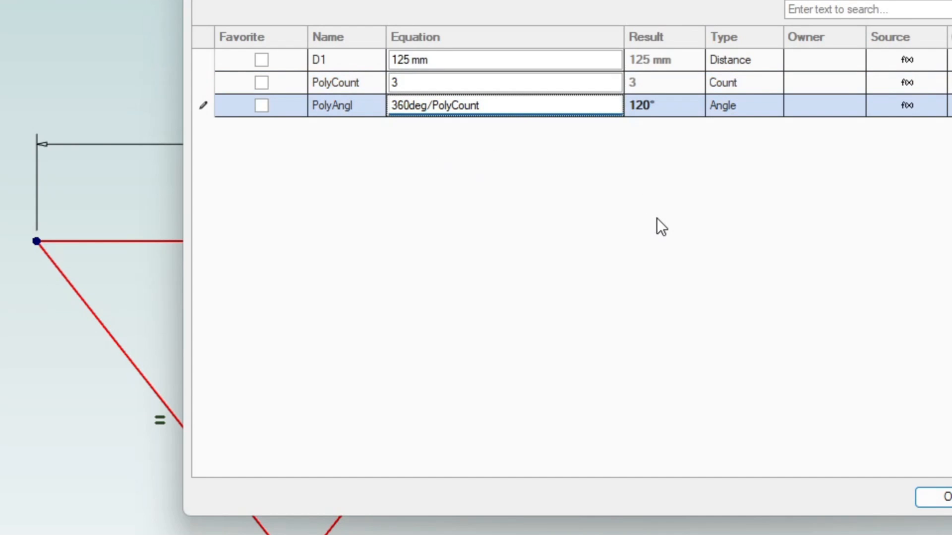
{"action": "key", "text": "shift+Right"}
{"action": "key", "text": "shift+Right"}
{"action": "key", "text": "shift+Right"}
{"action": "key", "text": "super+period"}
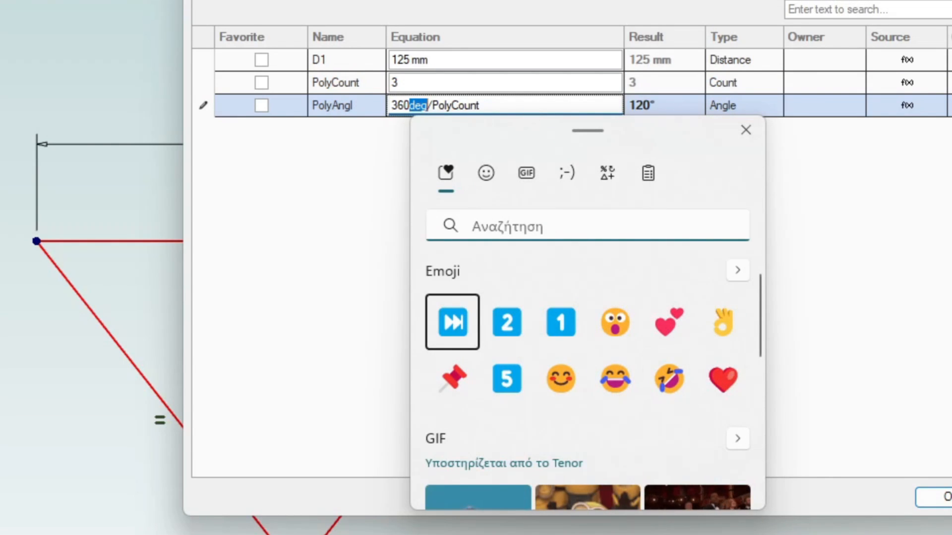
{"action": "scroll", "coordinate": [587, 370], "scroll_direction": "down", "scroll_amount": 6}
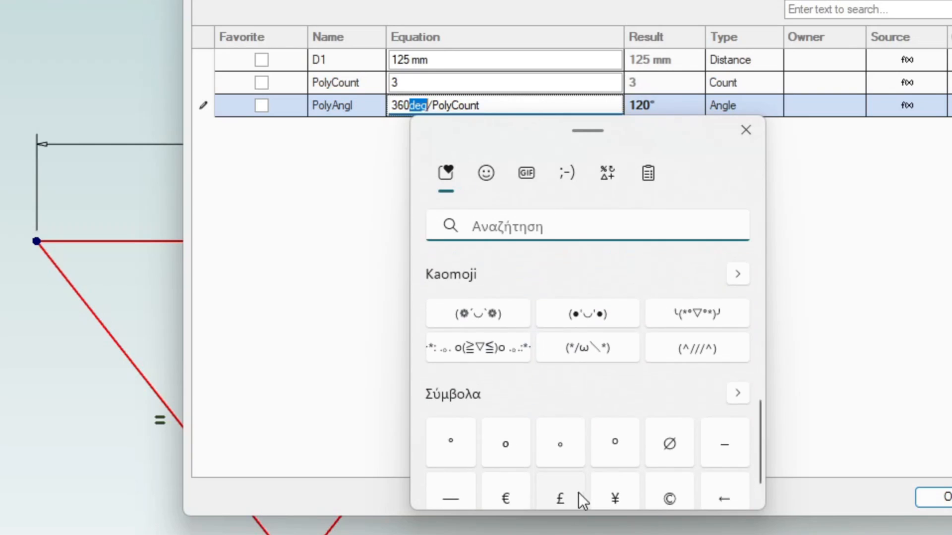
{"action": "scroll", "coordinate": [575, 453], "scroll_direction": "up", "scroll_amount": 6}
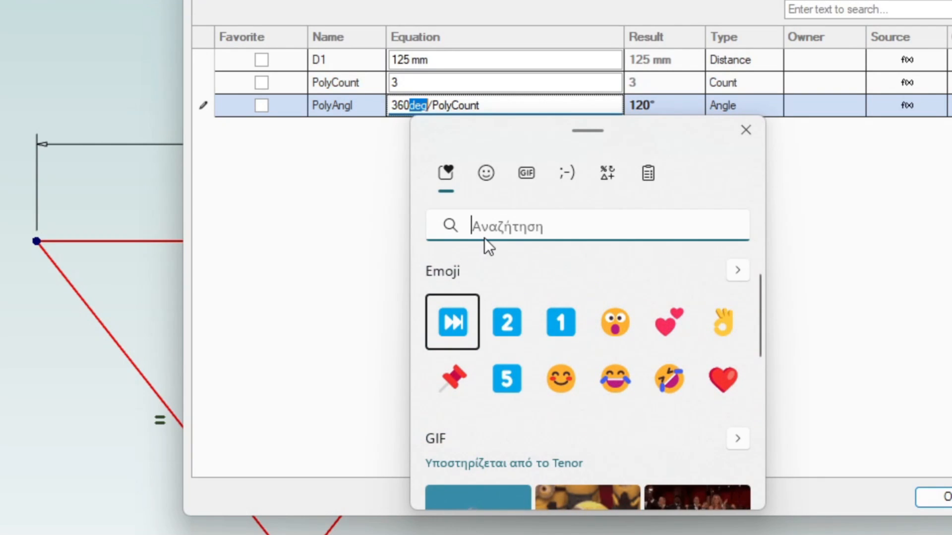
{"action": "left_click", "coordinate": [608, 173]}
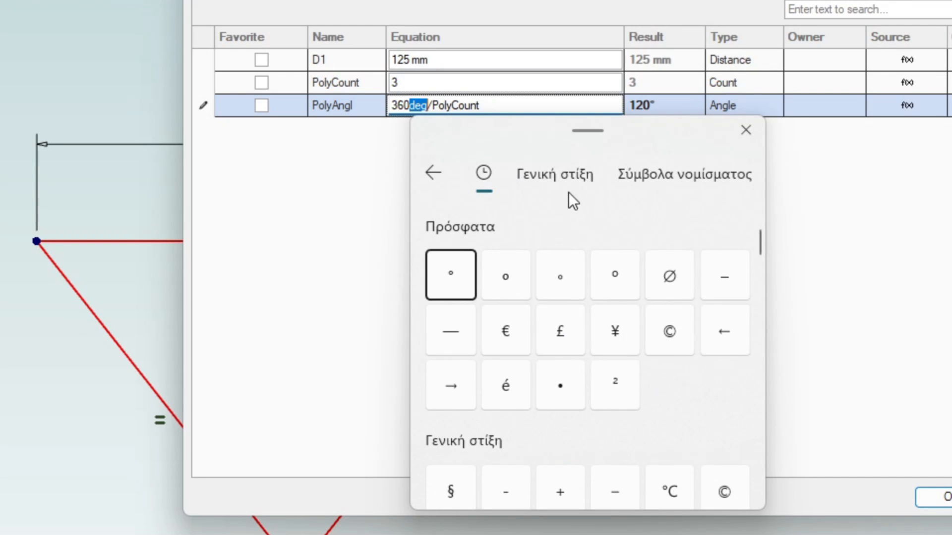
{"action": "left_click", "coordinate": [567, 175]}
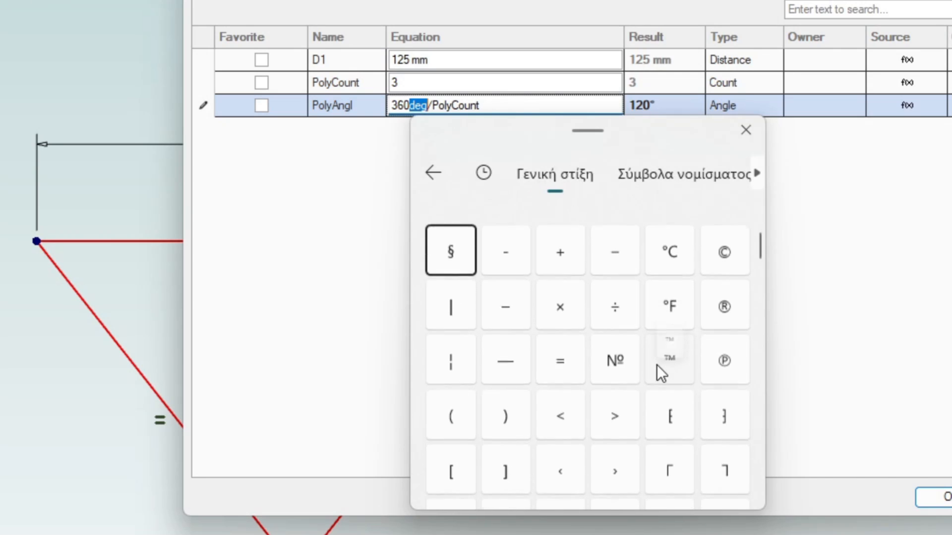
{"action": "scroll", "coordinate": [656, 364], "scroll_direction": "down", "scroll_amount": 6}
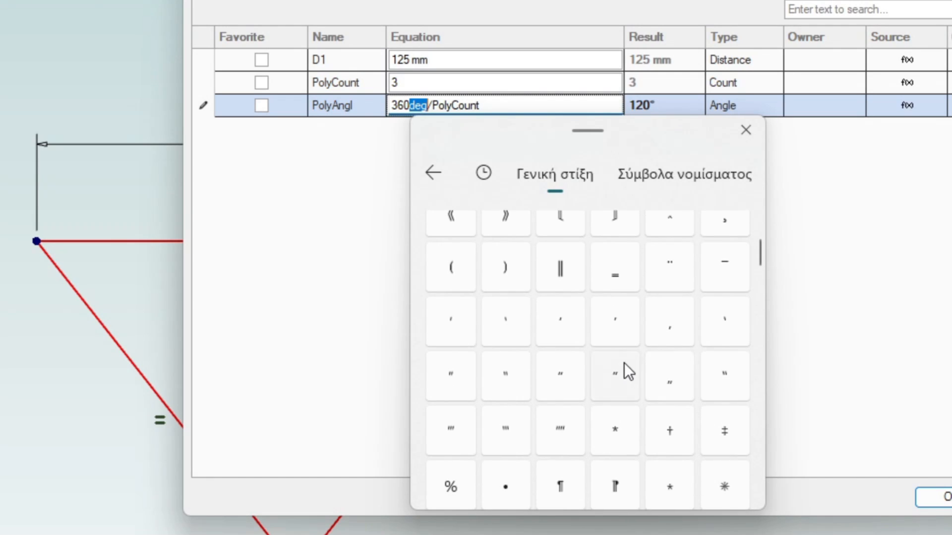
{"action": "scroll", "coordinate": [623, 362], "scroll_direction": "down", "scroll_amount": 10}
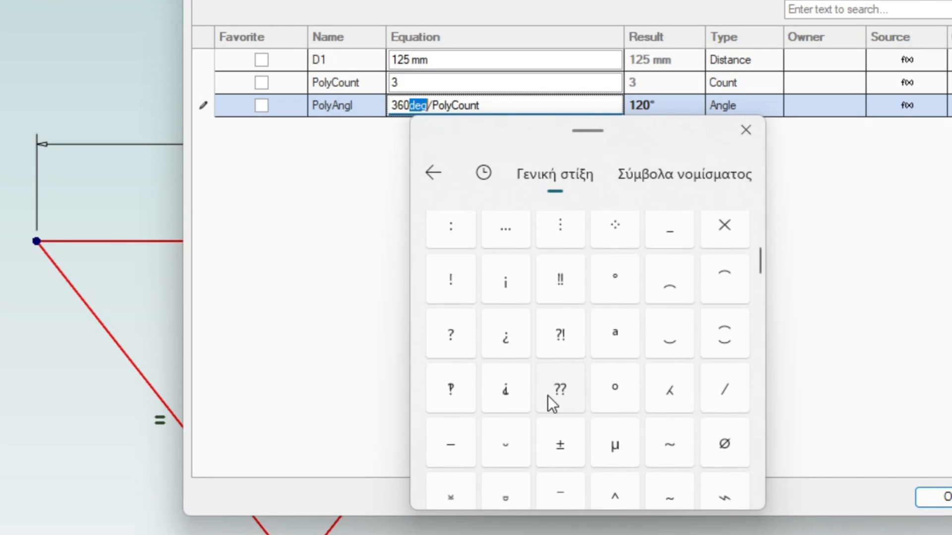
{"action": "left_click", "coordinate": [630, 288]}
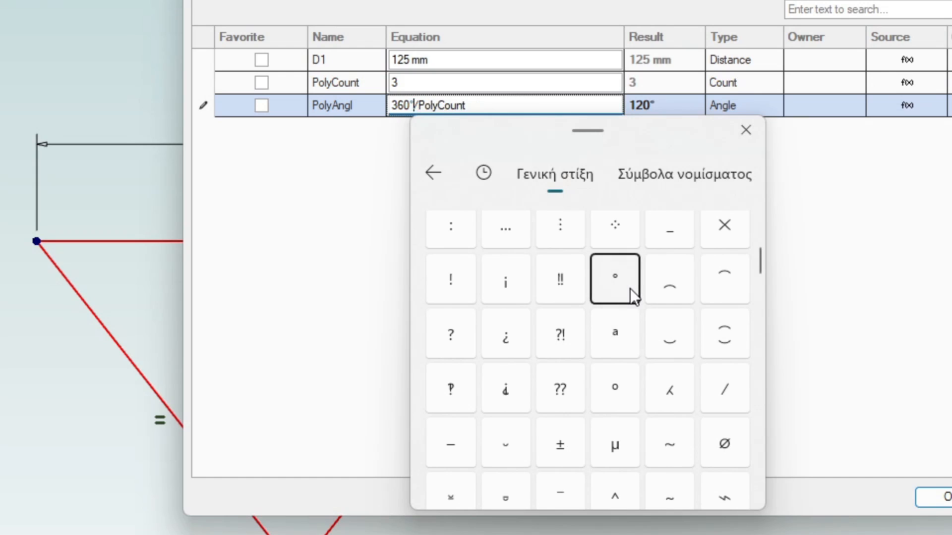
{"action": "left_click", "coordinate": [746, 130]}
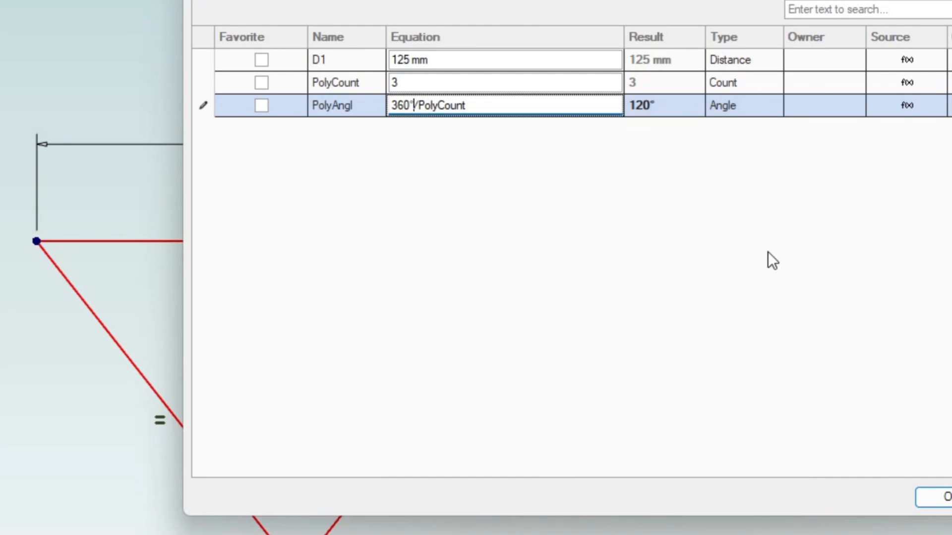
Step: Commit the PolyCount and PolyAngl equations and finish editing the parameters
{"action": "left_click", "coordinate": [494, 88]}
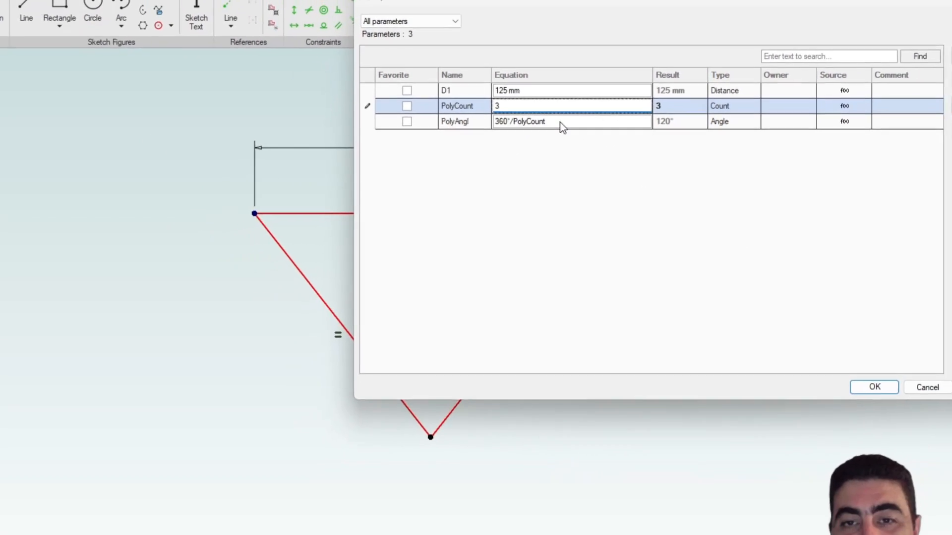
{"action": "left_click", "coordinate": [684, 106]}
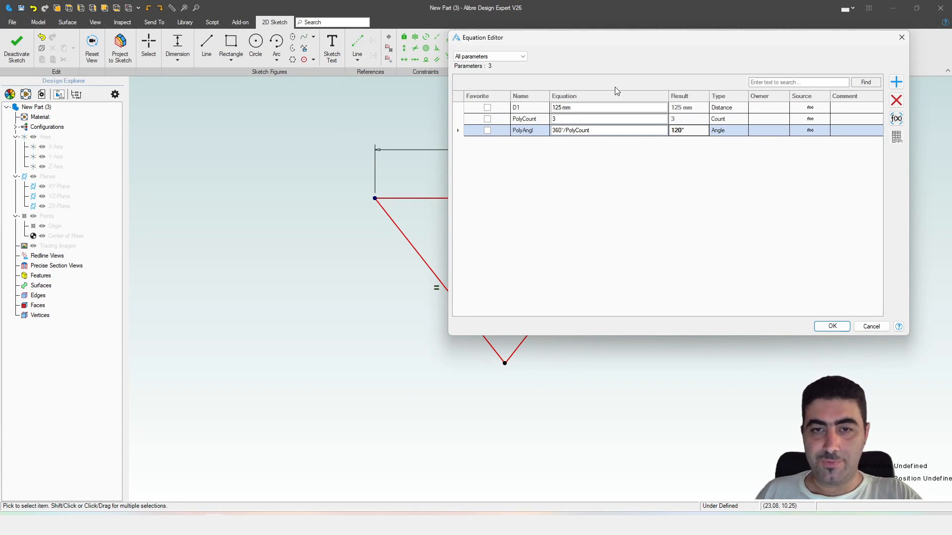
{"action": "left_click", "coordinate": [833, 327]}
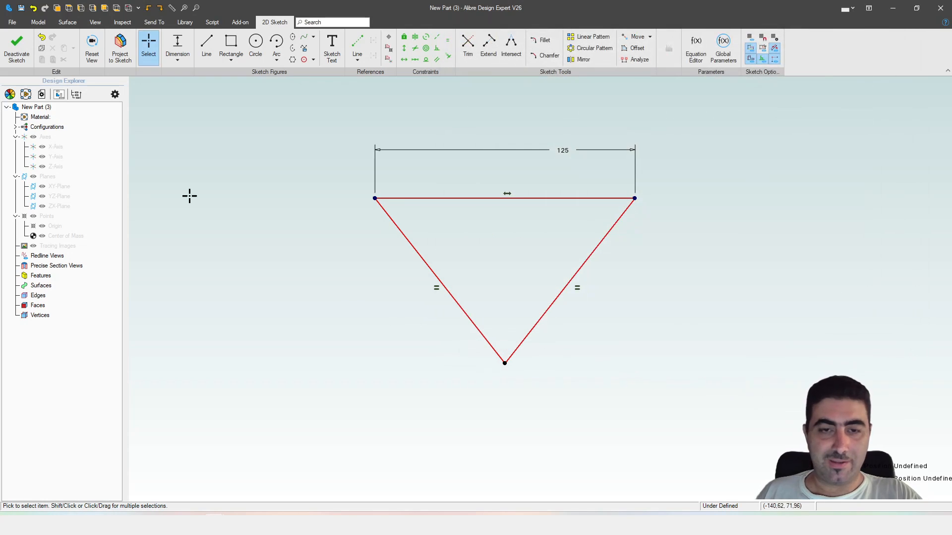
Step: Dimension the angle between the triangle's two equal sides, trying PolyAngle as its value
{"action": "key", "text": "d"}
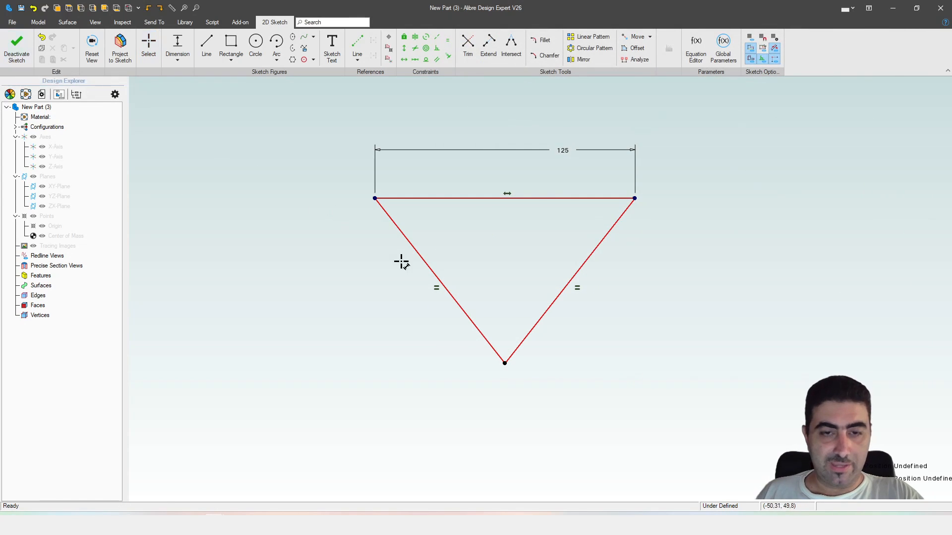
{"action": "left_click", "coordinate": [427, 265]}
{"action": "left_click", "coordinate": [568, 282]}
{"action": "left_click", "coordinate": [520, 266]}
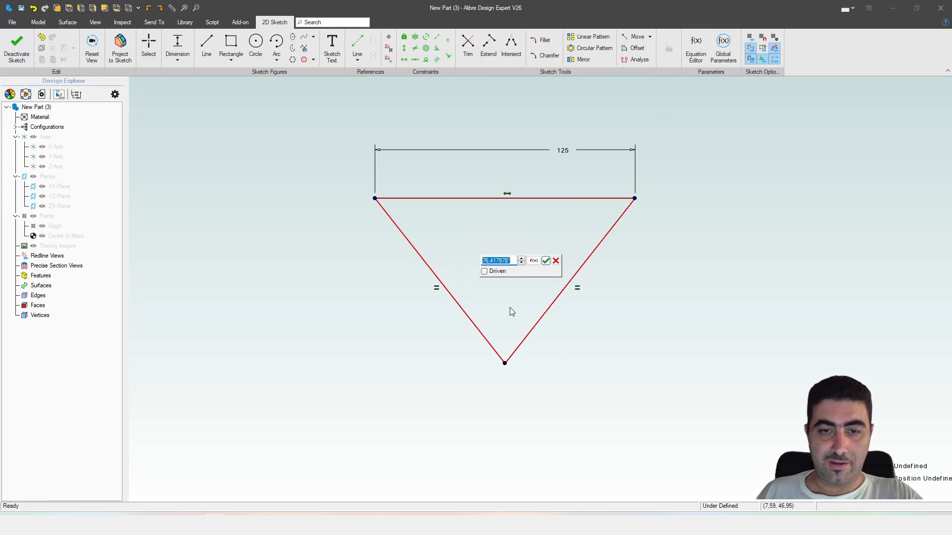
{"action": "type", "text": "PolyAngle"}
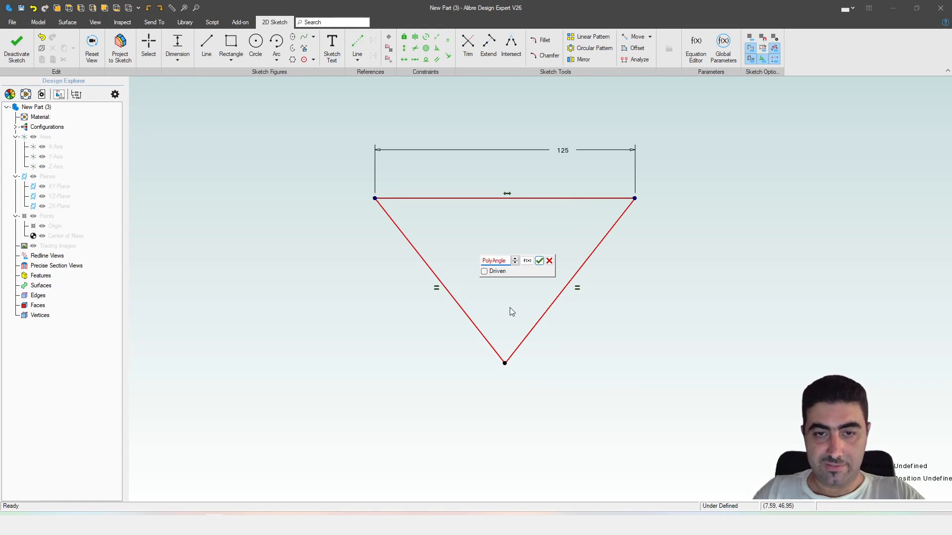
{"action": "key", "text": "Return"}
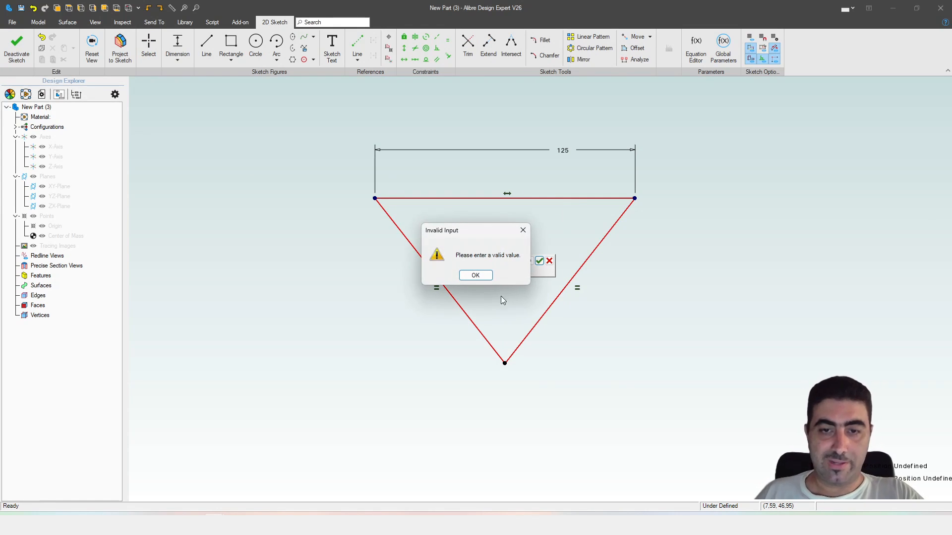
{"action": "left_click", "coordinate": [475, 276]}
Step: Correct the angle dimension's equation to PolyAngl, apply it and place the dimension inside the triangle
{"action": "left_click", "coordinate": [539, 260]}
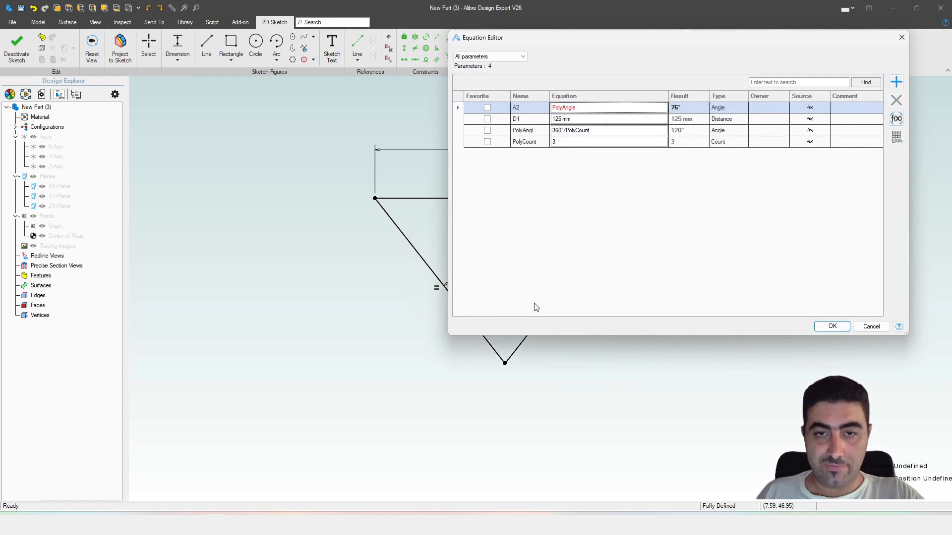
{"action": "left_click", "coordinate": [533, 130]}
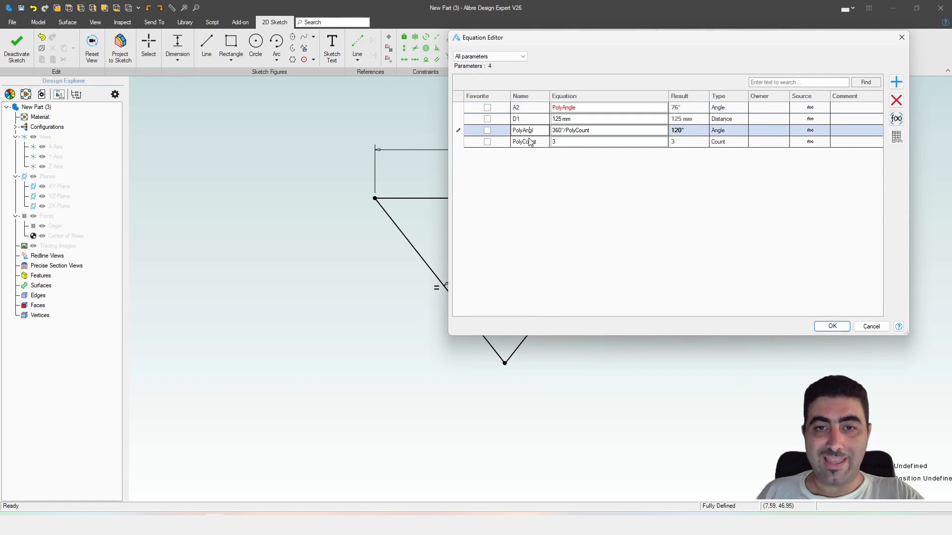
{"action": "left_click", "coordinate": [832, 326]}
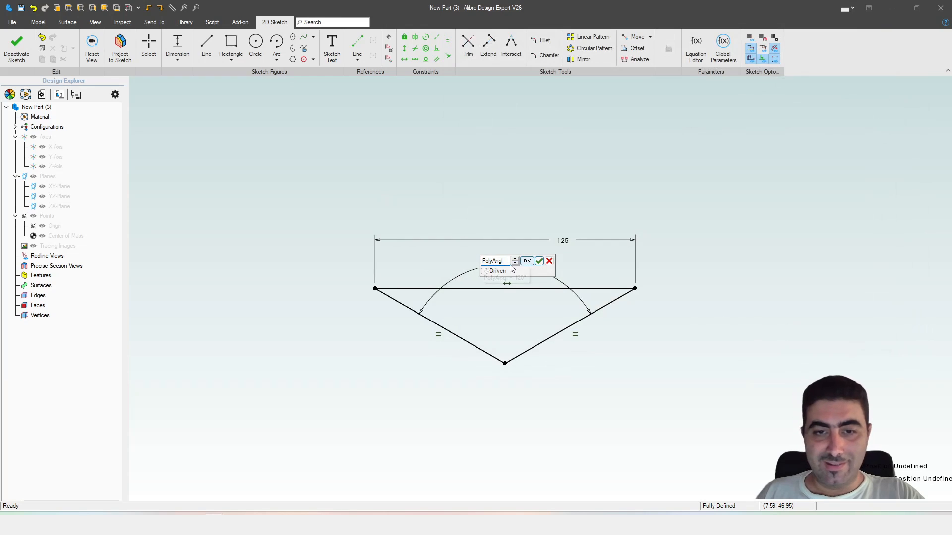
{"action": "left_click", "coordinate": [540, 261]}
{"action": "left_click_drag", "start_coordinate": [510, 270], "coordinate": [512, 320]}
{"action": "scroll", "coordinate": [452, 365], "scroll_direction": "up", "scroll_amount": 3}
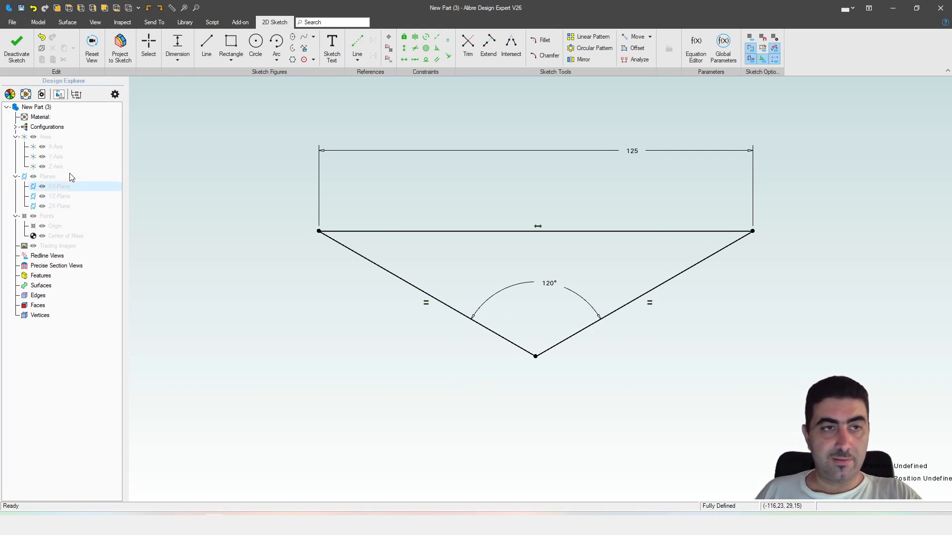
Step: Finish the triangle sketch and extrude it as a boss to a depth of 8 mm
{"action": "left_click", "coordinate": [15, 61]}
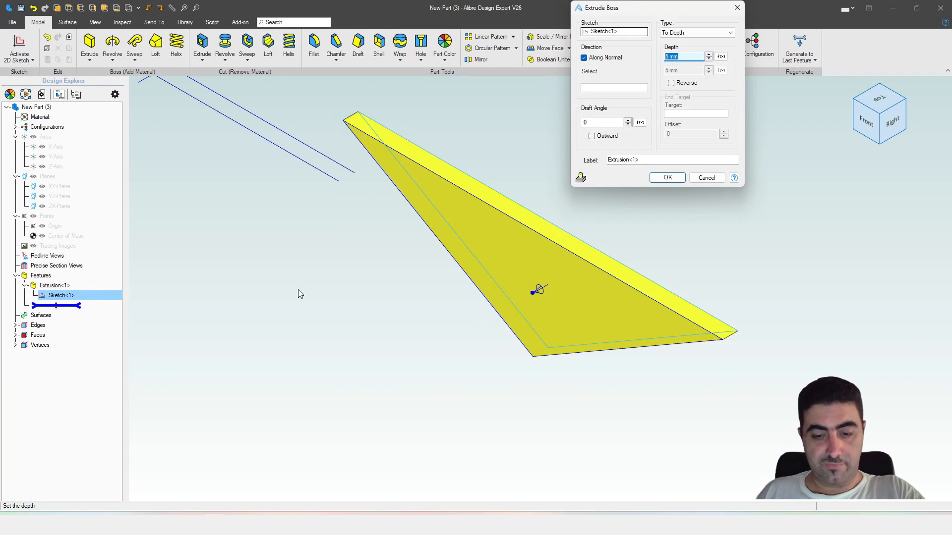
{"action": "type", "text": "8"}
{"action": "left_click", "coordinate": [668, 178]}
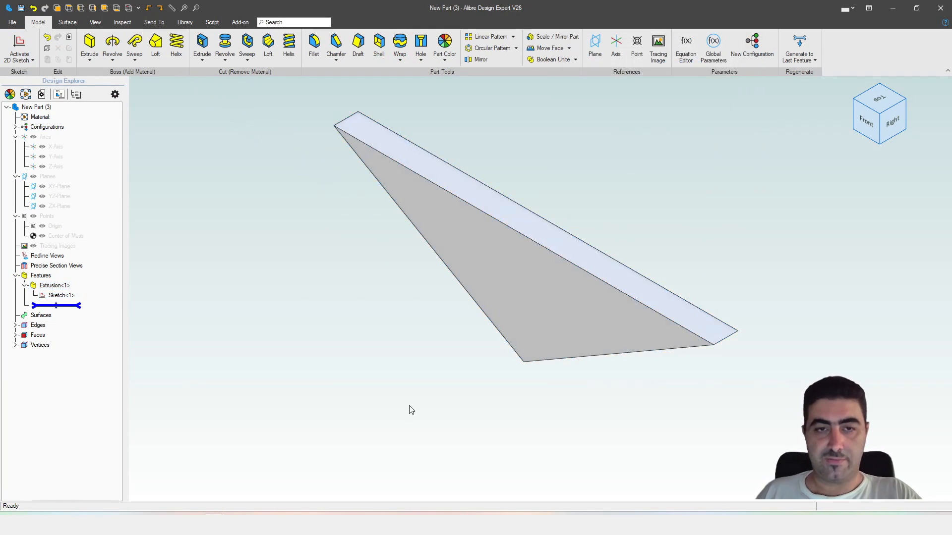
Step: Insert two simple 5 mm holes on the wedge's front triangular face with the Through All depth condition
{"action": "right_click_drag", "start_coordinate": [410, 410], "coordinate": [365, 423]}
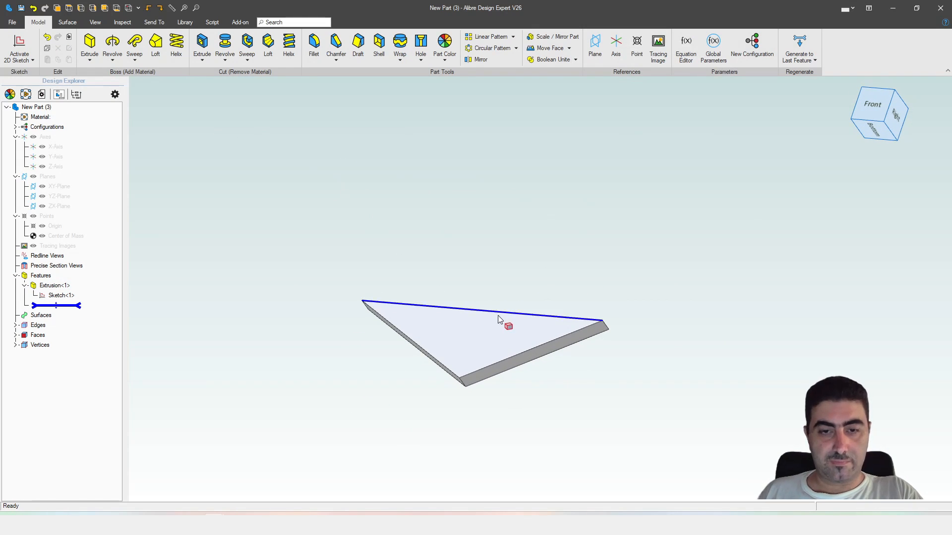
{"action": "left_click", "coordinate": [438, 335]}
{"action": "key", "text": "ctrl+k"}
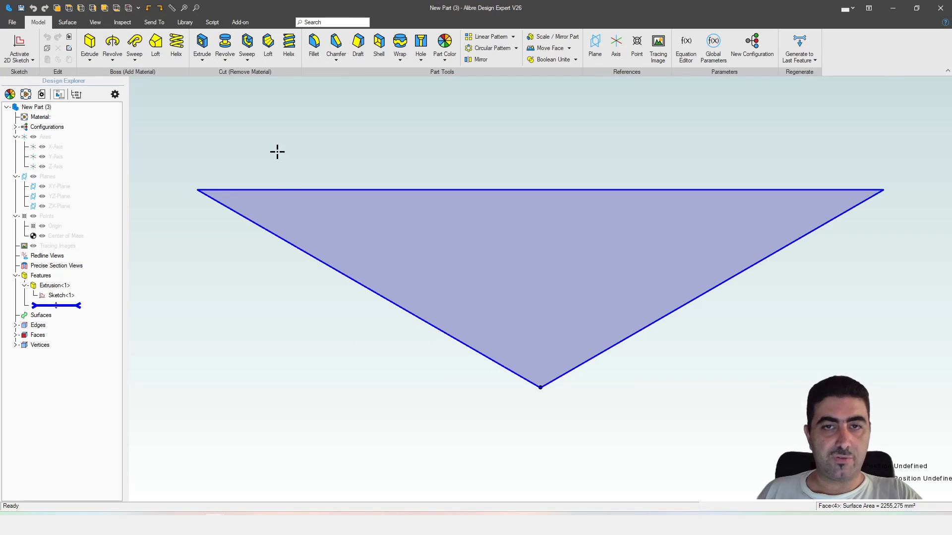
{"action": "key", "text": "h"}
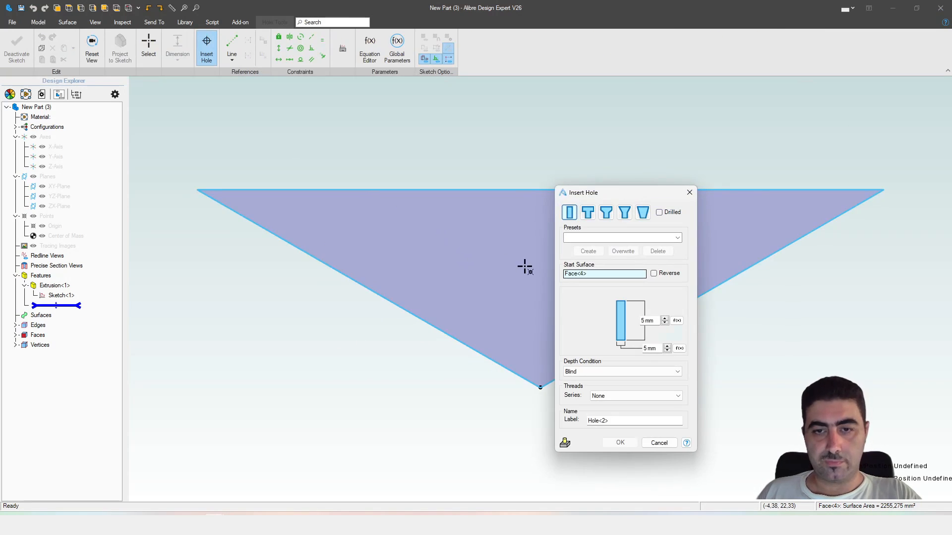
{"action": "left_click", "coordinate": [420, 225]}
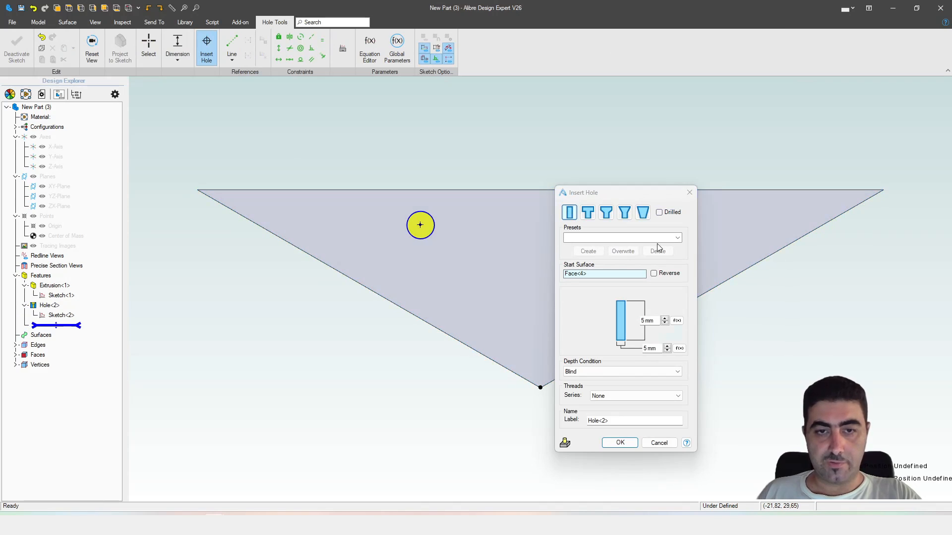
{"action": "left_click", "coordinate": [717, 215]}
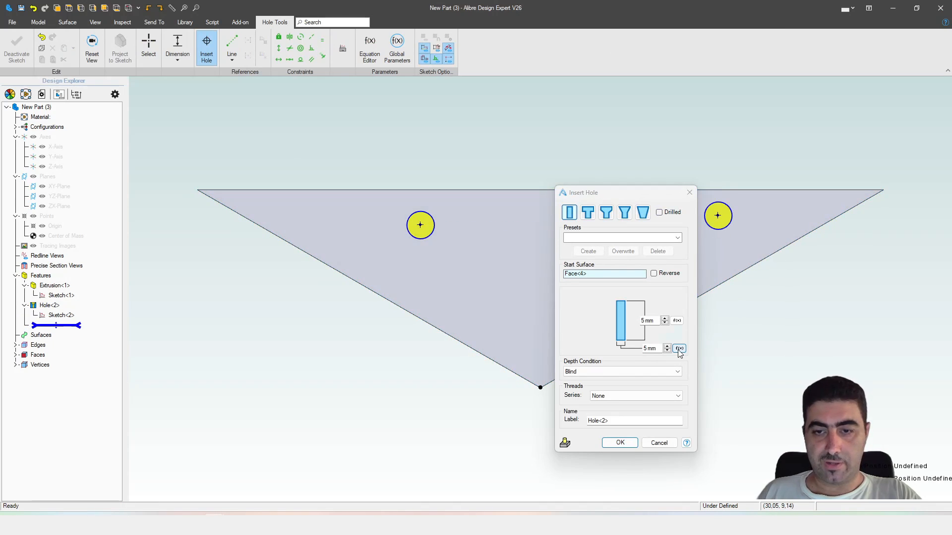
{"action": "left_click", "coordinate": [594, 372]}
{"action": "left_click", "coordinate": [590, 396]}
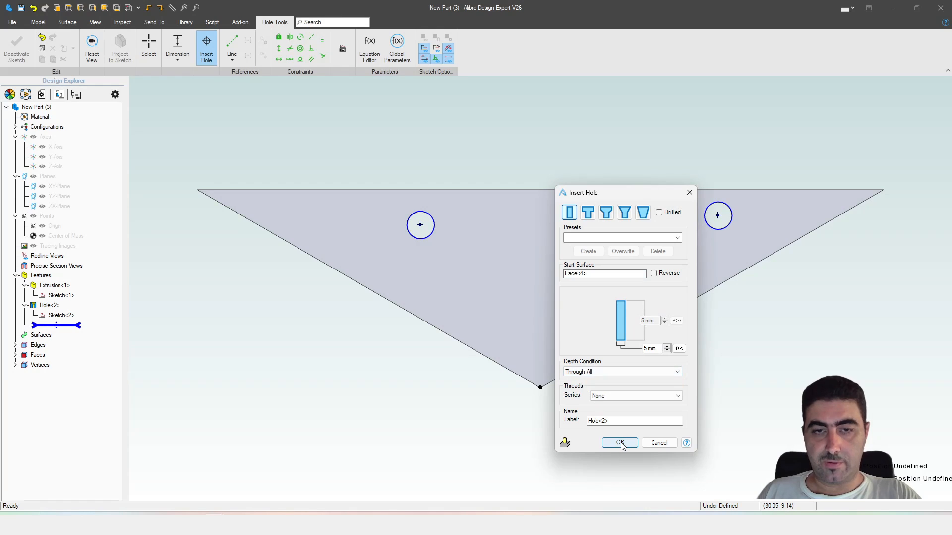
{"action": "left_click", "coordinate": [620, 443]}
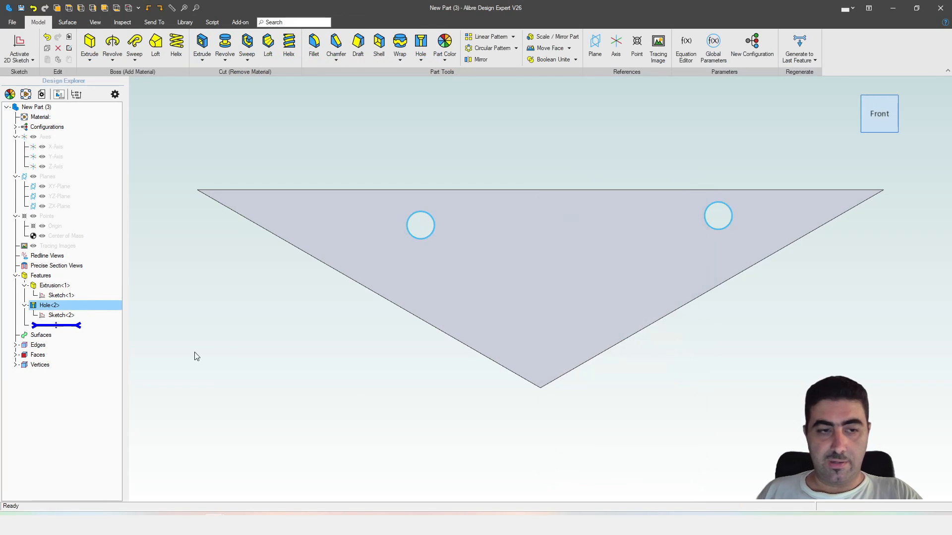
Step: Edit the hole sketch and apply a midline constraint to the two hole centres about the triangle's lower vertex
{"action": "right_click", "coordinate": [63, 317]}
{"action": "left_click", "coordinate": [83, 322]}
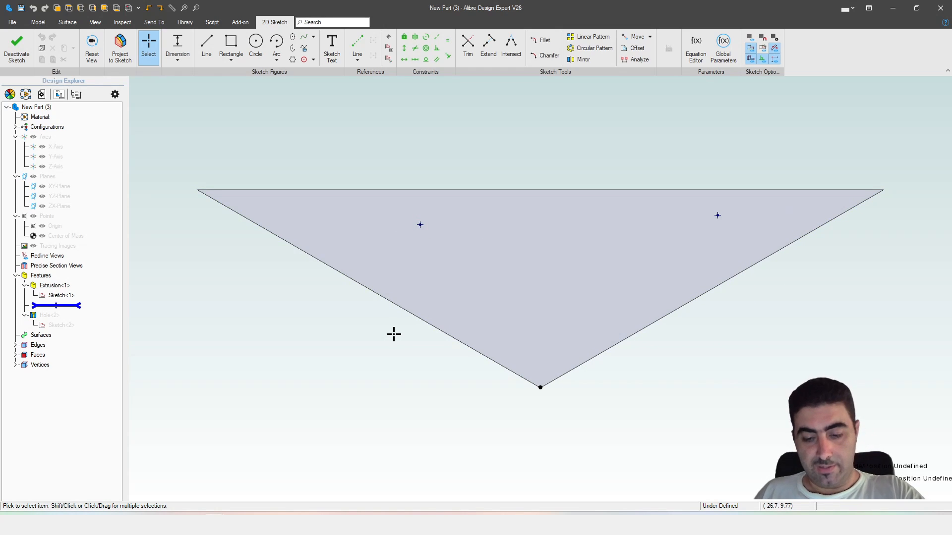
{"action": "key", "text": "m"}
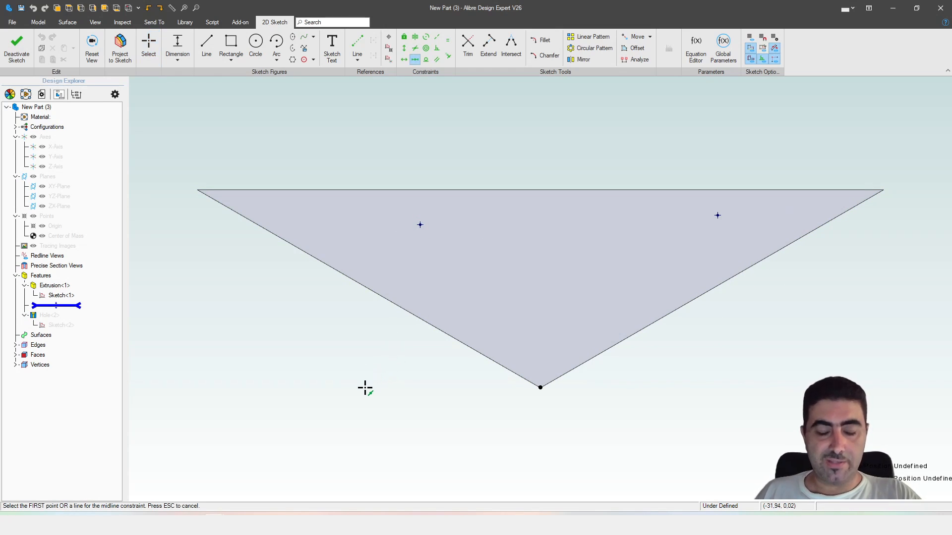
{"action": "left_click", "coordinate": [421, 225]}
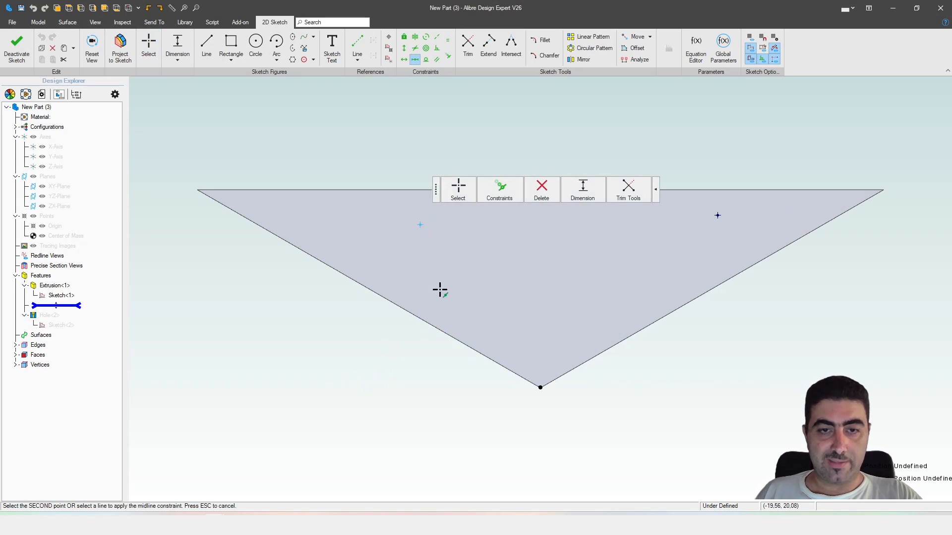
{"action": "left_click", "coordinate": [718, 216]}
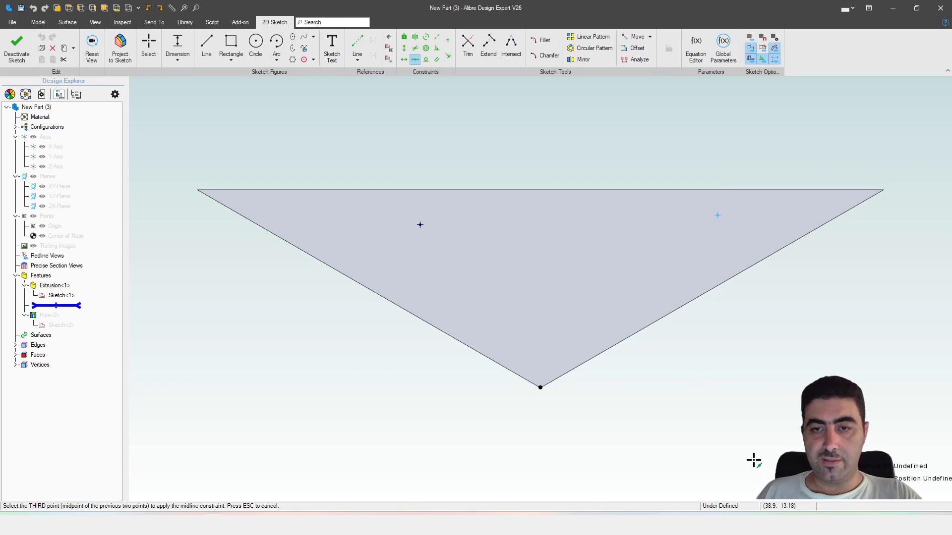
{"action": "left_click", "coordinate": [542, 391]}
{"action": "key", "text": "Escape"}
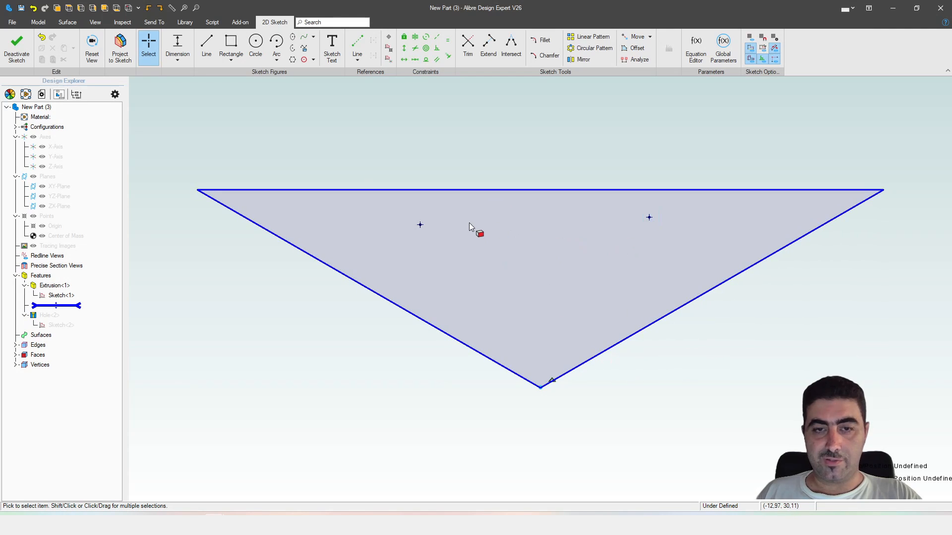
Step: Align the two hole centres with a horizontal constraint
{"action": "left_click", "coordinate": [542, 388]}
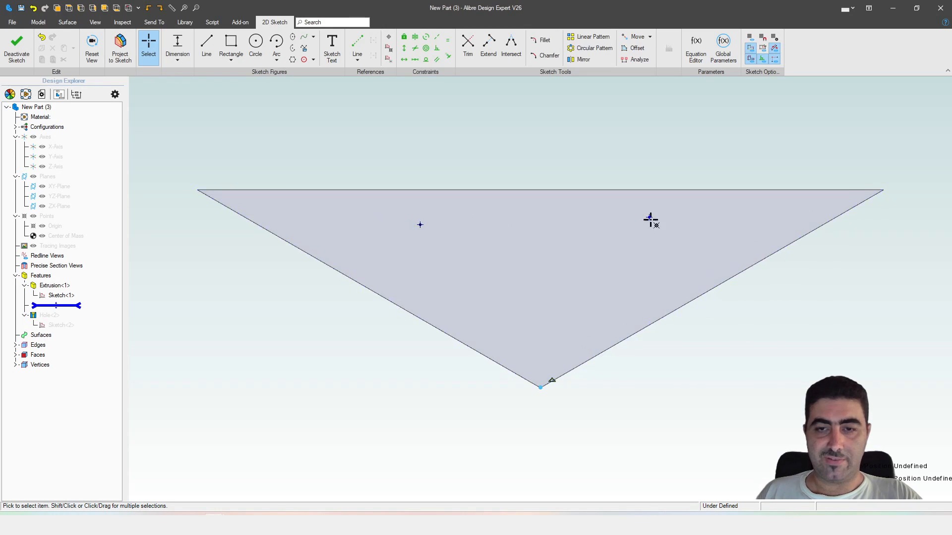
{"action": "key", "text": "h"}
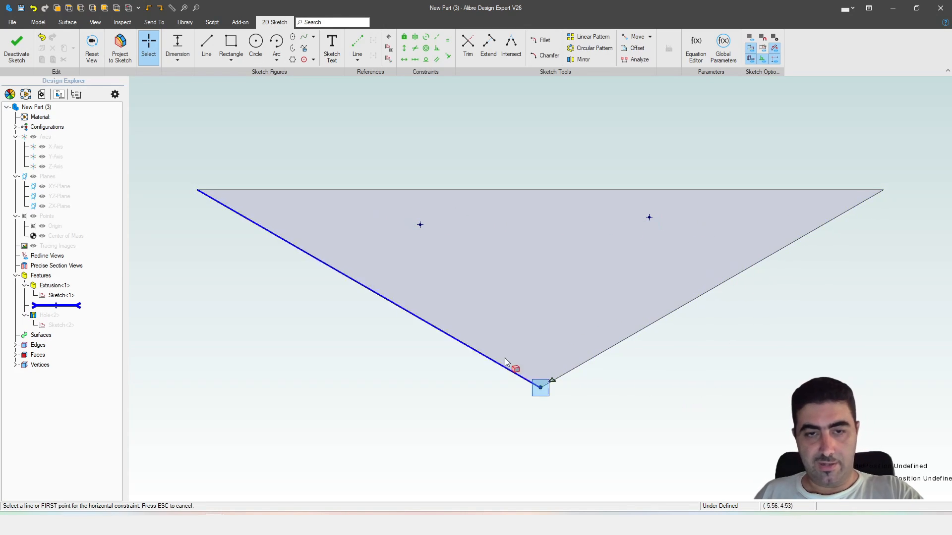
{"action": "left_click", "coordinate": [420, 226]}
{"action": "left_click", "coordinate": [649, 218]}
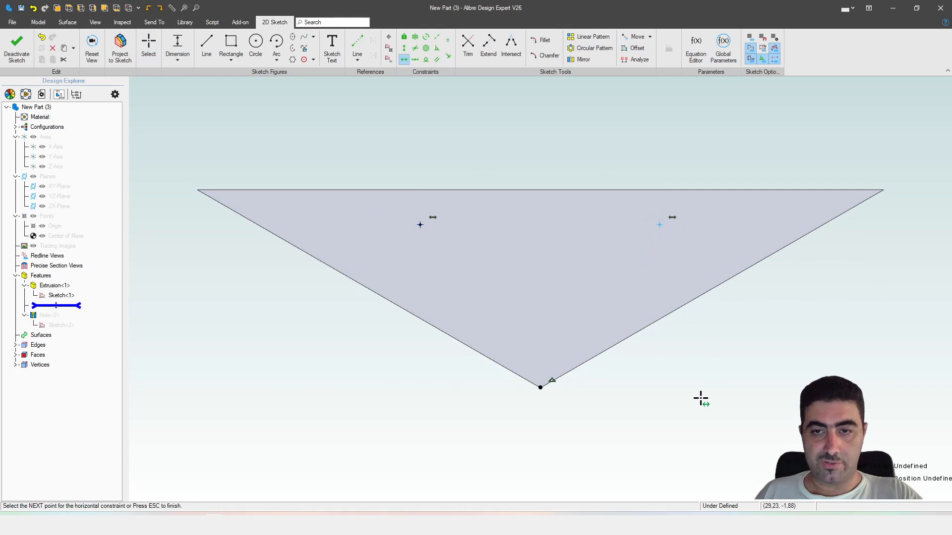
{"action": "key", "text": "Escape"}
Step: Dimension the distance between the two hole centres as 60 mm
{"action": "left_click", "coordinate": [421, 226]}
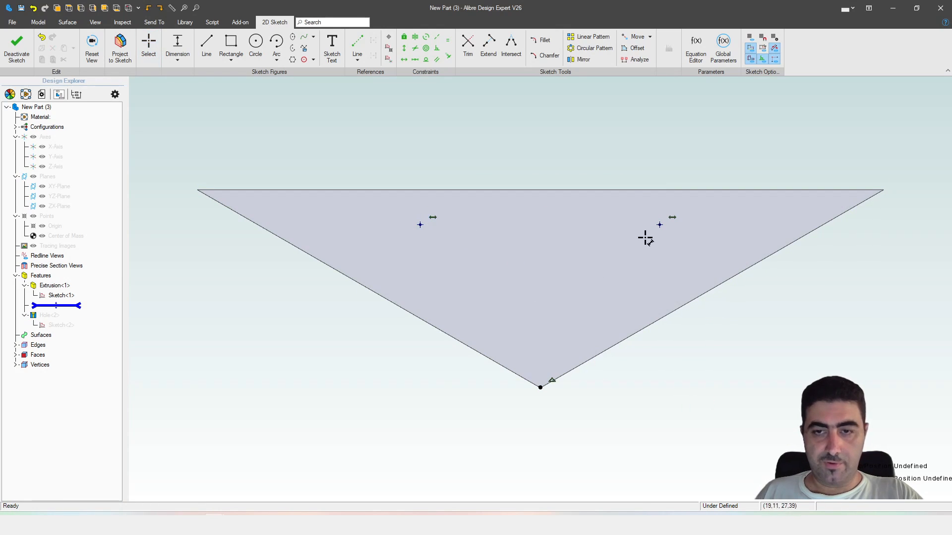
{"action": "left_click", "coordinate": [659, 225]}
{"action": "left_click", "coordinate": [578, 263]}
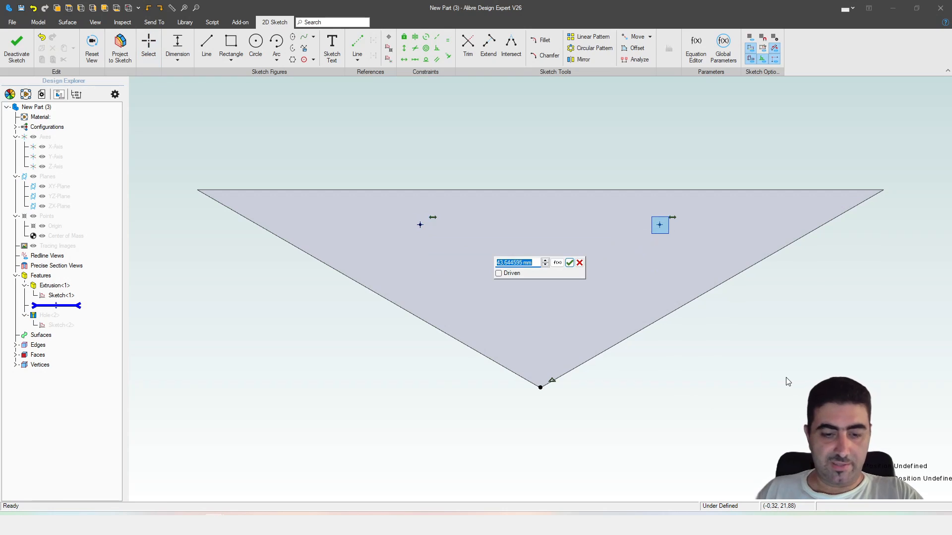
{"action": "type", "text": "60"}
{"action": "key", "text": "Return"}
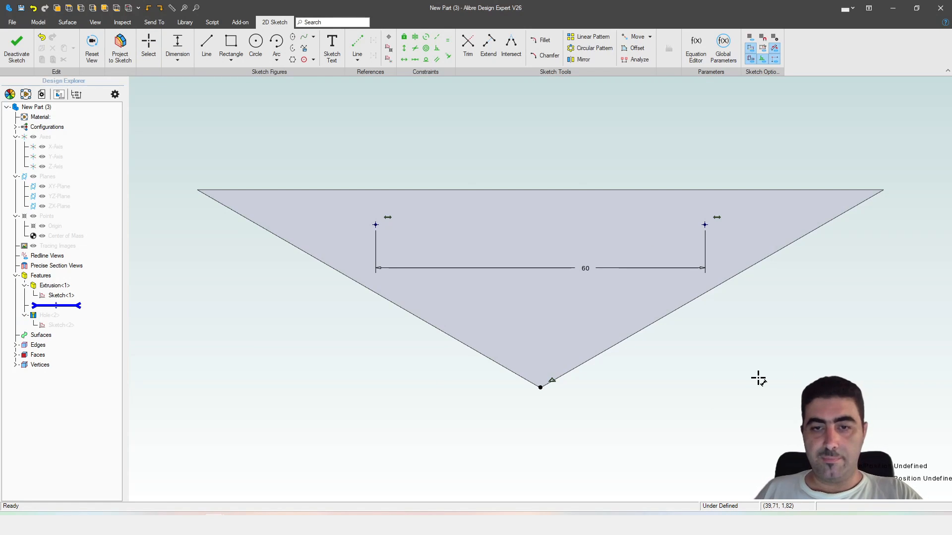
Step: Dimension the left hole centre 5 mm from the triangle's upper edge
{"action": "left_click", "coordinate": [375, 224]}
{"action": "left_click", "coordinate": [368, 190]}
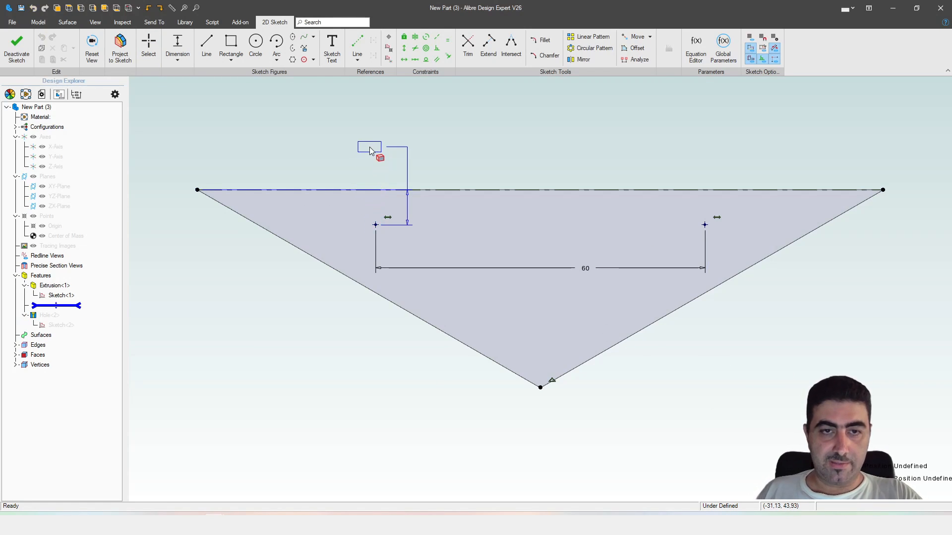
{"action": "left_click", "coordinate": [373, 148]}
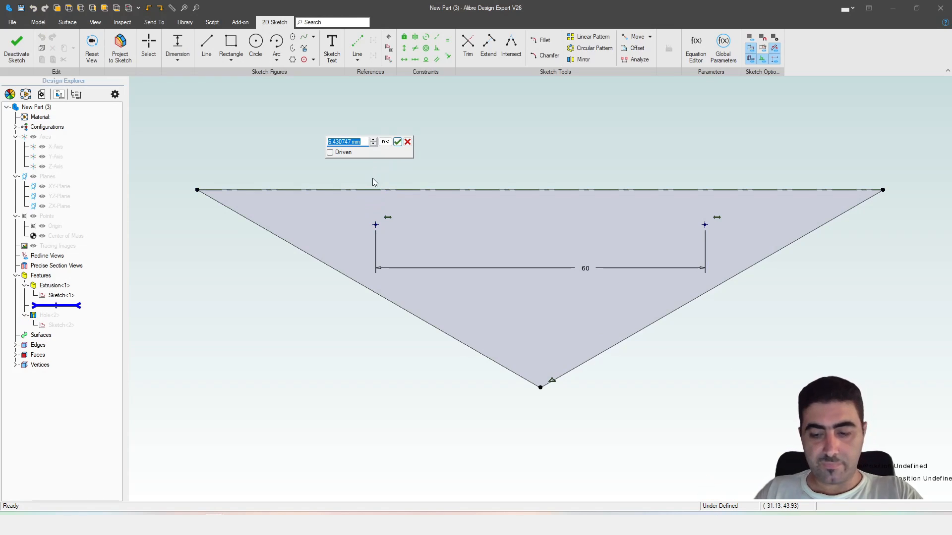
{"action": "type", "text": "5"}
{"action": "key", "text": "Return"}
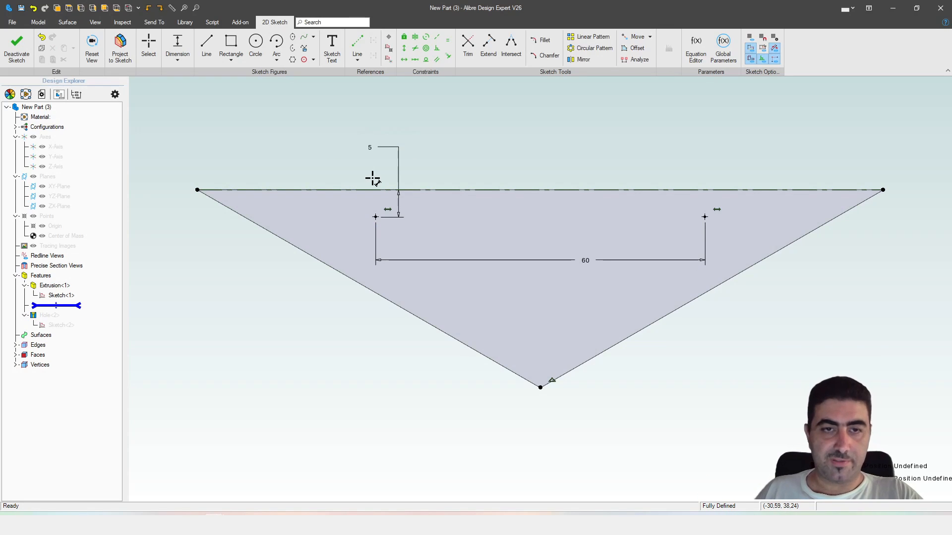
{"action": "double_click", "coordinate": [375, 148]}
{"action": "key", "text": "Return"}
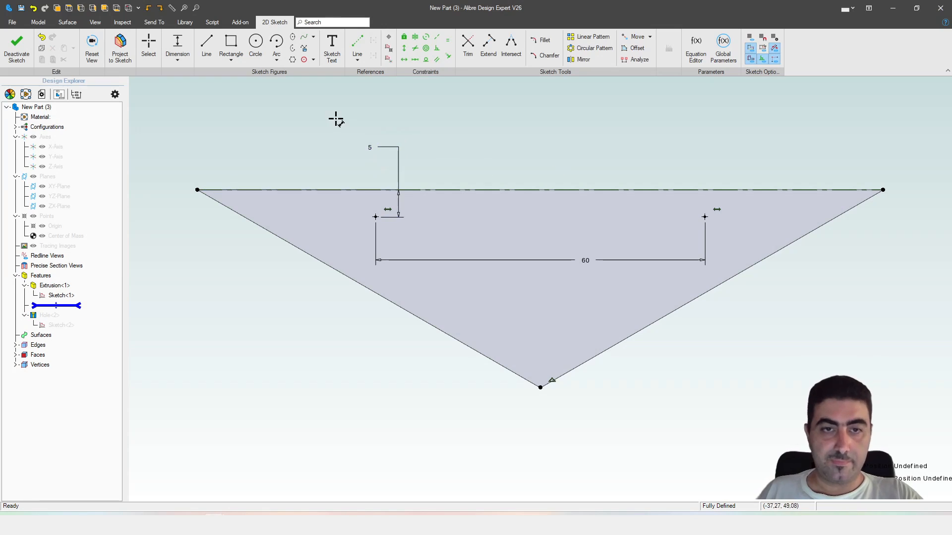
Step: Set the distance between the left hole centre and the triangle's upper edge to 6 mm and finish the hole sketch
{"action": "double_click", "coordinate": [372, 147]}
{"action": "key", "text": "Return"}
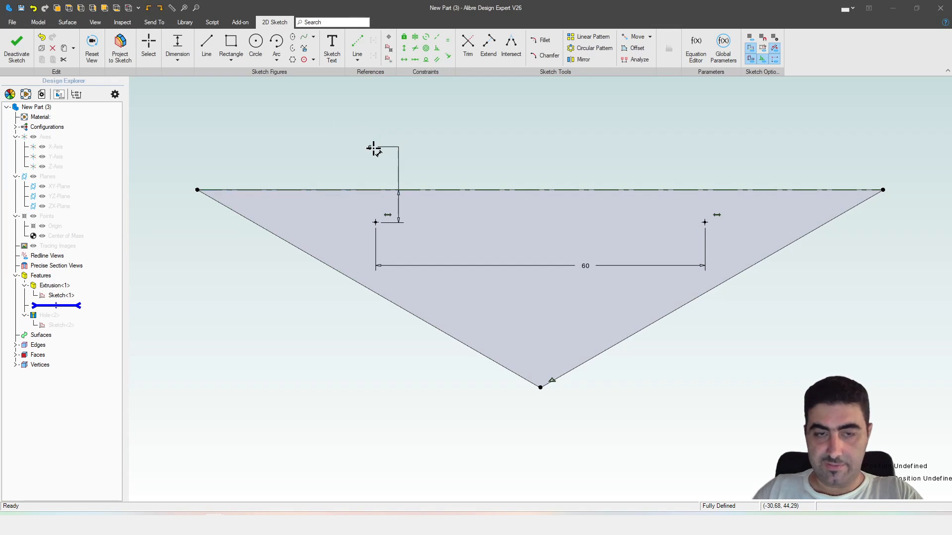
{"action": "left_click", "coordinate": [16, 47]}
{"action": "left_click", "coordinate": [481, 182]}
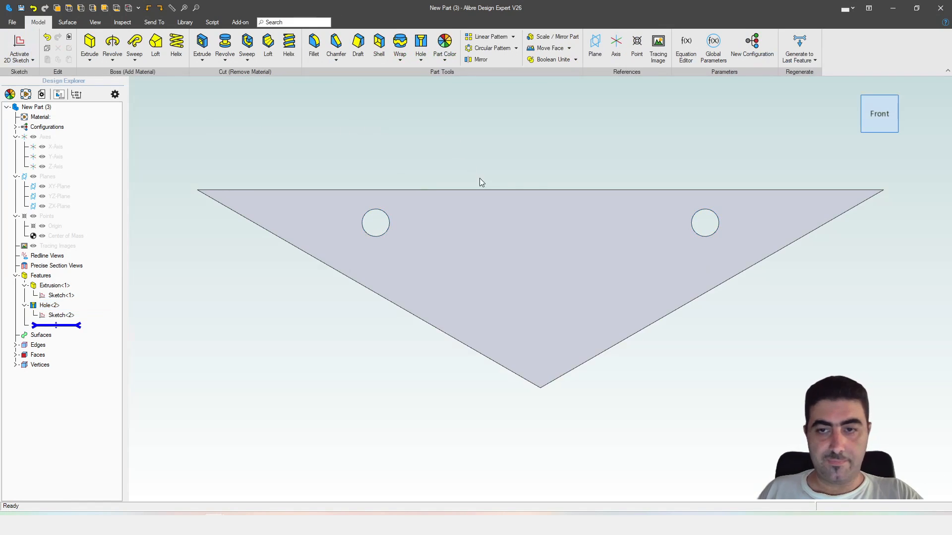
{"action": "middle_click_drag", "start_coordinate": [425, 377], "coordinate": [412, 347]}
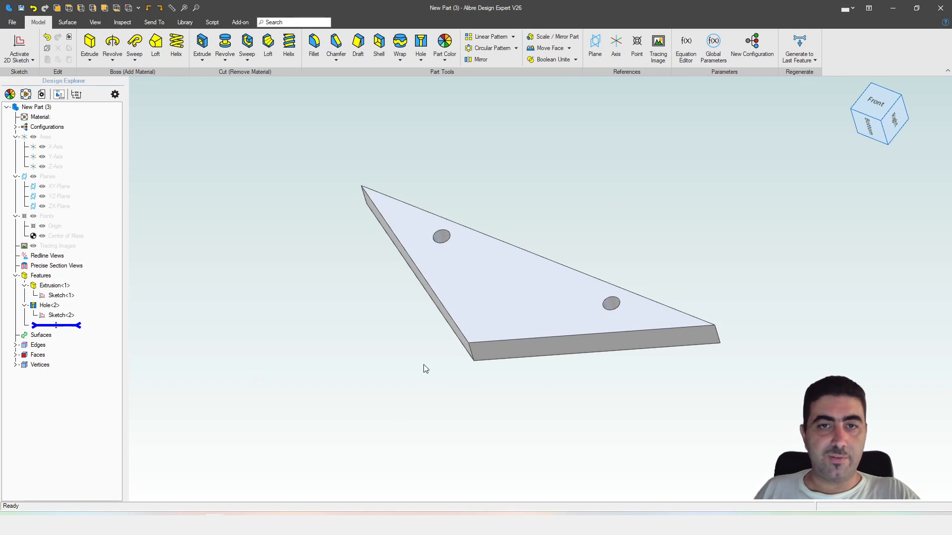
Step: Create a circular pattern of the triangle extrusion and hole features about the Z-Axis, with PolyCount as the number of instances
{"action": "left_click", "coordinate": [500, 53]}
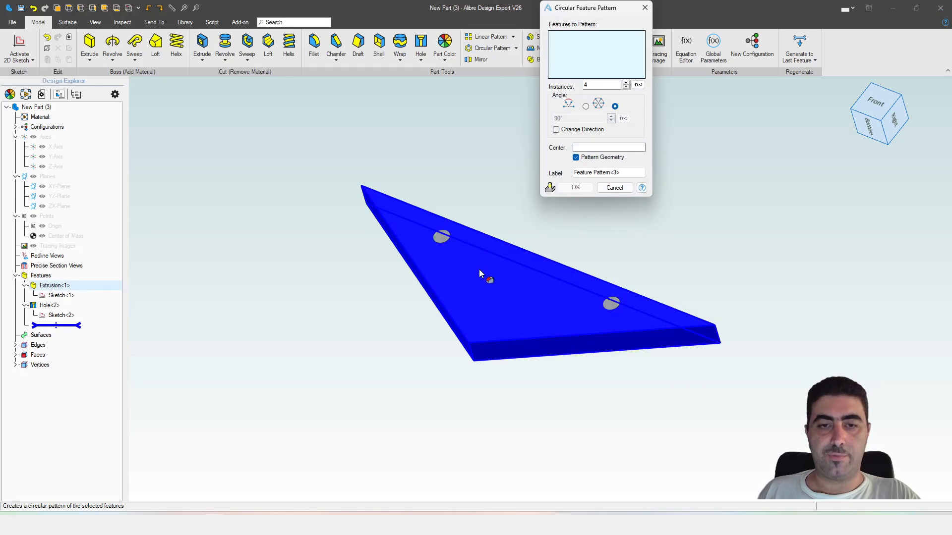
{"action": "left_click", "coordinate": [478, 291]}
{"action": "left_click", "coordinate": [611, 303]}
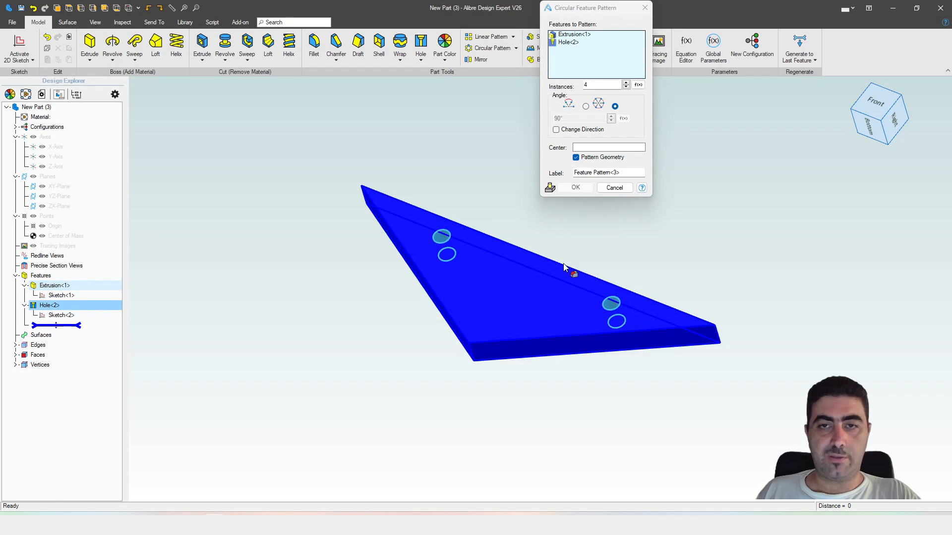
{"action": "left_click_drag", "start_coordinate": [595, 85], "coordinate": [570, 77]}
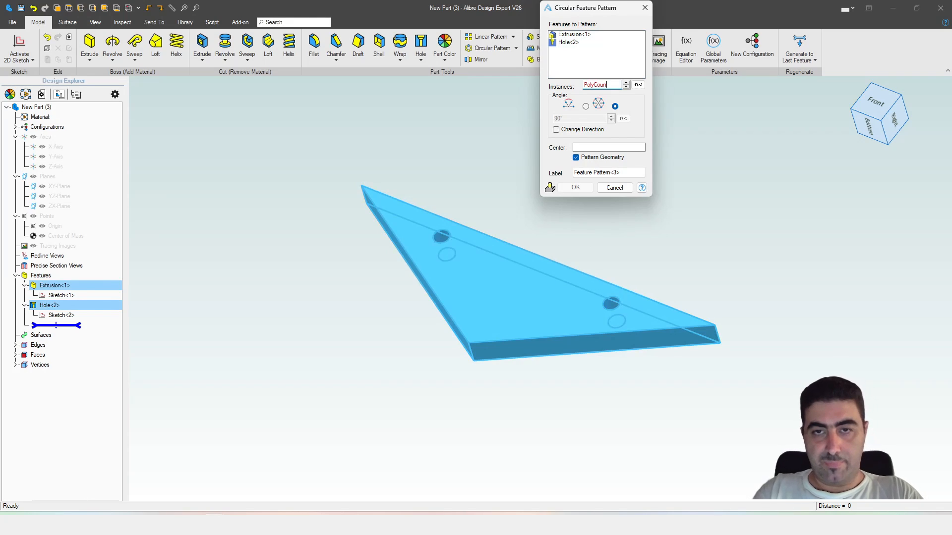
{"action": "left_click", "coordinate": [582, 148]}
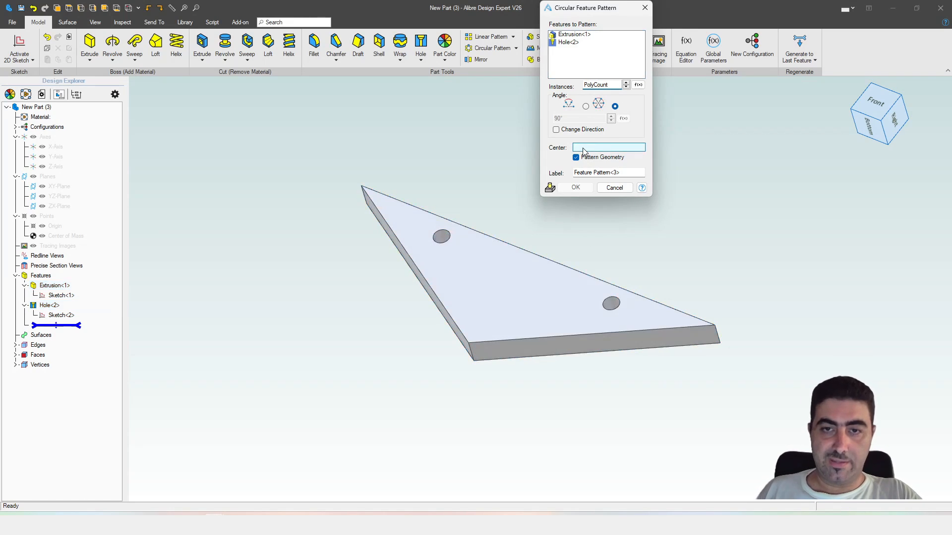
{"action": "left_click", "coordinate": [64, 166]}
{"action": "scroll", "coordinate": [513, 166], "scroll_direction": "down", "scroll_amount": 3}
{"action": "middle_click_drag", "start_coordinate": [326, 297], "coordinate": [776, 390]}
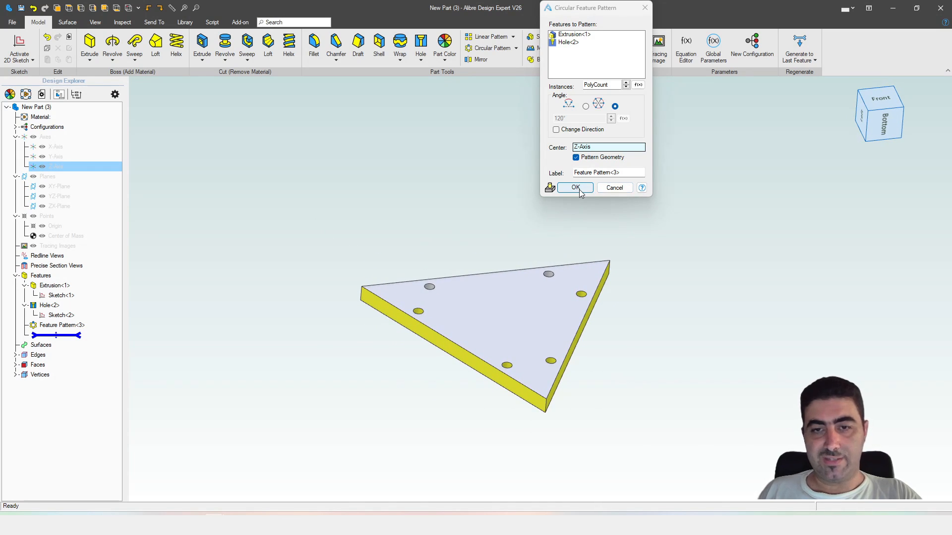
{"action": "middle_click_drag", "start_coordinate": [504, 234], "coordinate": [506, 246]}
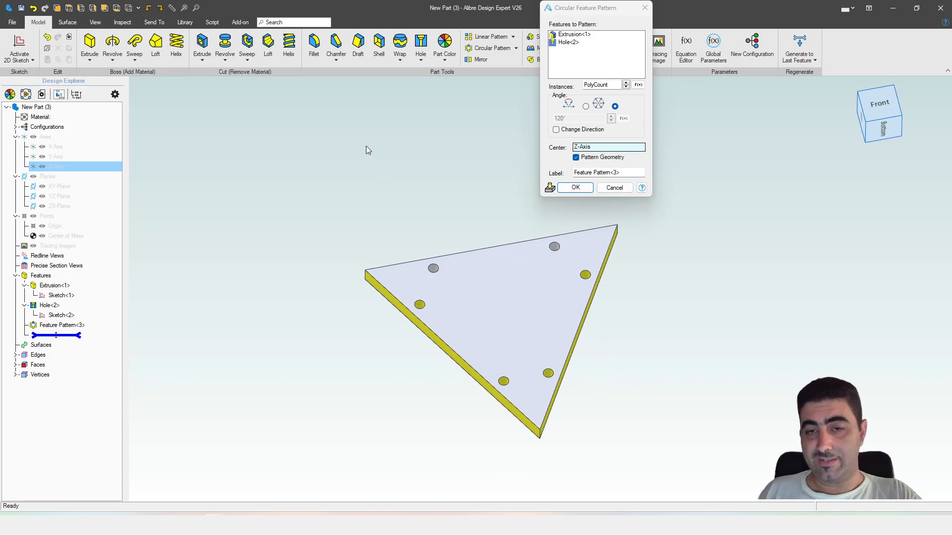
{"action": "left_click", "coordinate": [576, 188]}
Step: Set the PolyCount parameter to 6 in the part's equations and select one outer edge of the polygon
{"action": "mouse_move", "coordinate": [682, 333]}
{"action": "middle_mouse_down"}
{"action": "mouse_move", "coordinate": [678, 300]}
{"action": "mouse_move", "coordinate": [671, 328]}
{"action": "middle_mouse_up"}
{"action": "middle_click_drag", "start_coordinate": [787, 423], "coordinate": [439, 278]}
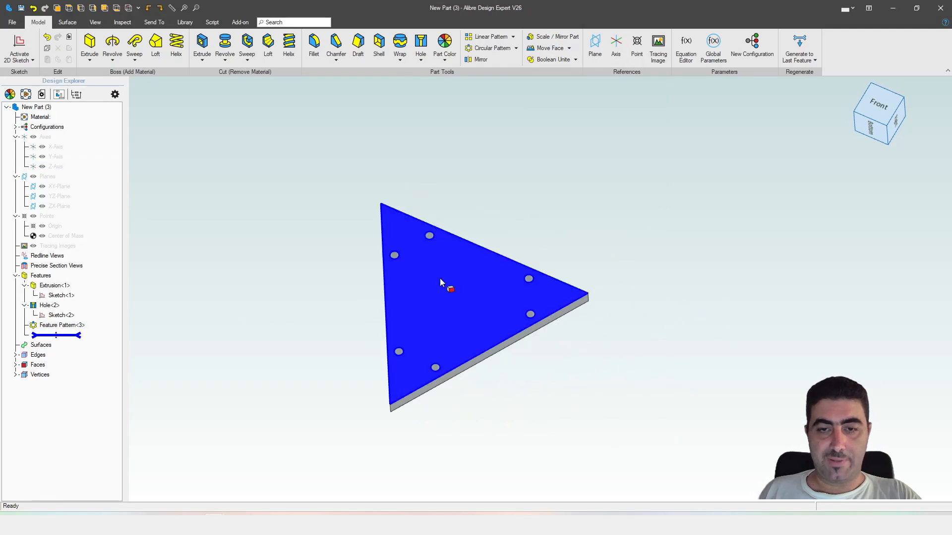
{"action": "left_click", "coordinate": [687, 47]}
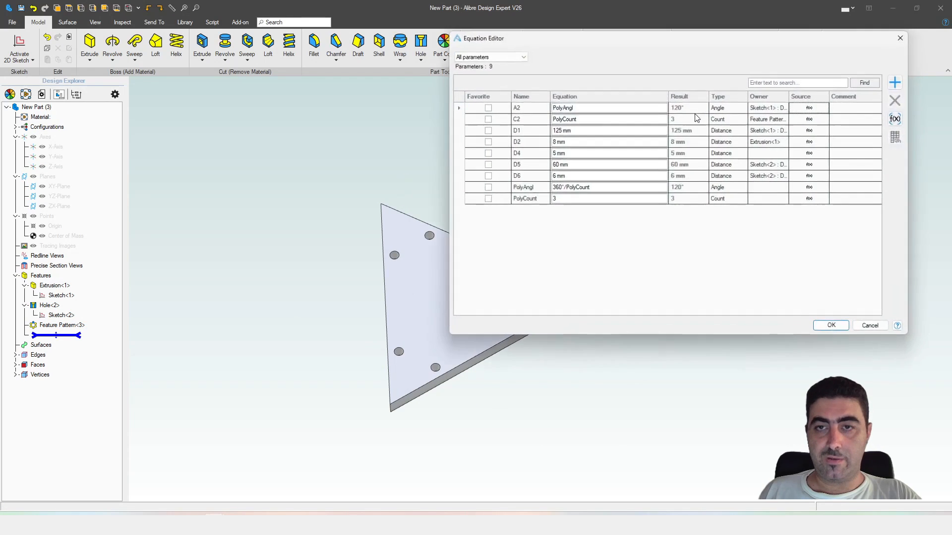
{"action": "left_click", "coordinate": [564, 202]}
{"action": "mouse_move", "coordinate": [655, 394]}
{"action": "middle_mouse_down"}
{"action": "mouse_move", "coordinate": [508, 357]}
{"action": "mouse_move", "coordinate": [493, 344]}
{"action": "middle_mouse_up"}
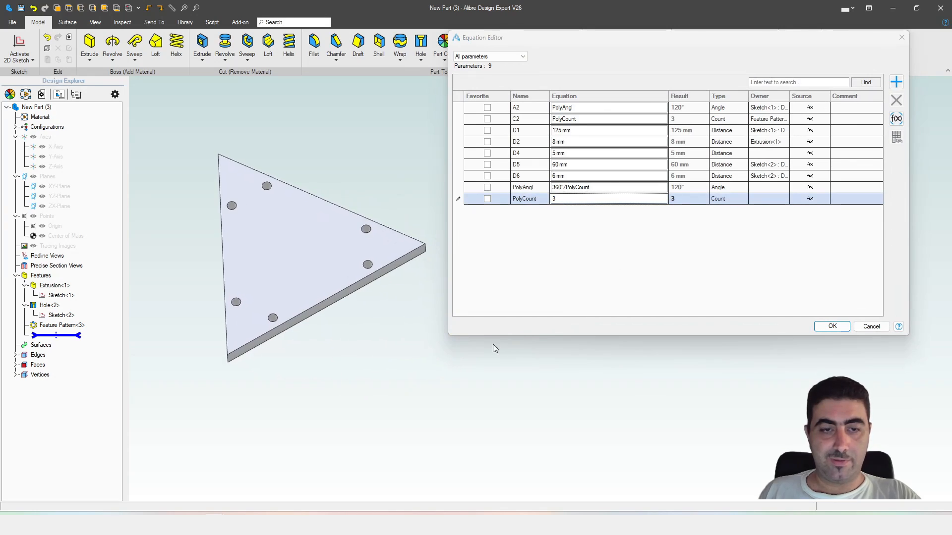
{"action": "left_click", "coordinate": [589, 248]}
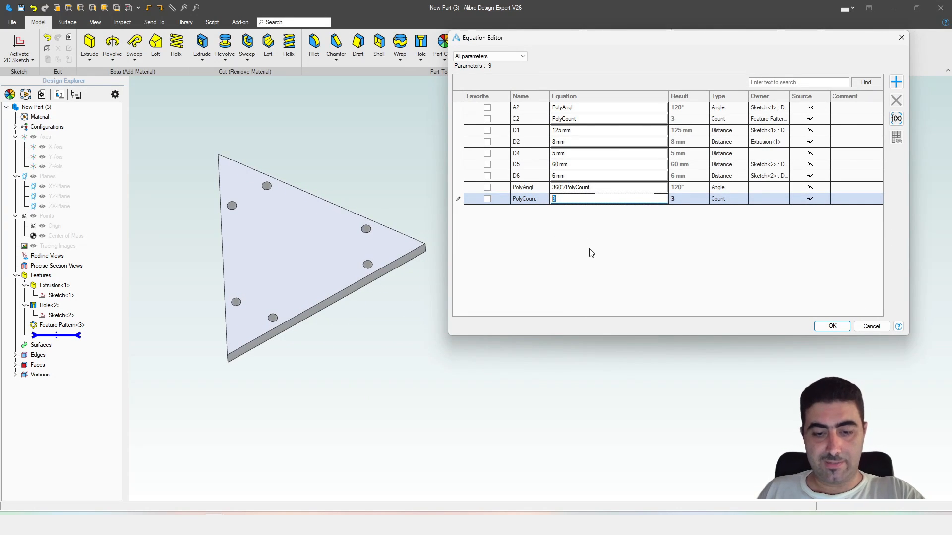
{"action": "type", "text": "6"}
{"action": "left_click", "coordinate": [832, 326]}
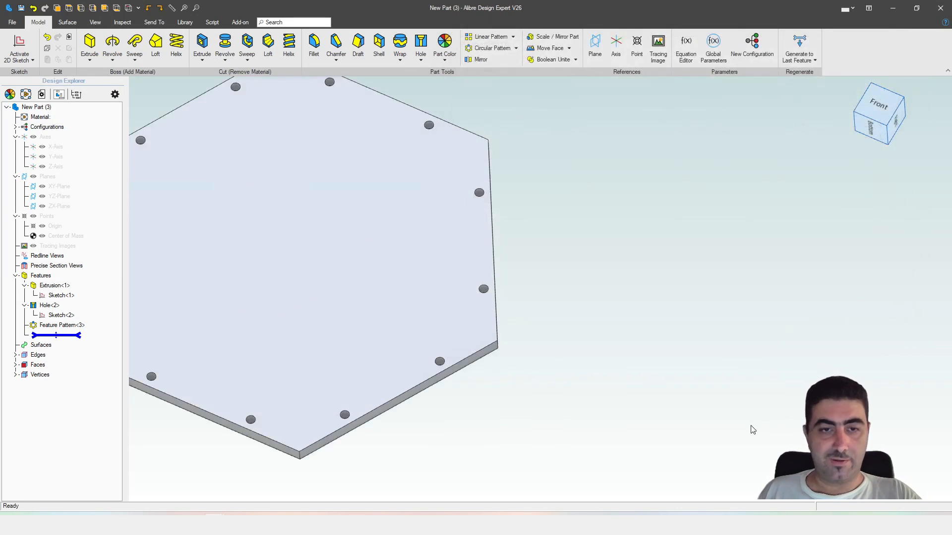
{"action": "scroll", "coordinate": [752, 429], "scroll_direction": "down", "scroll_amount": 5}
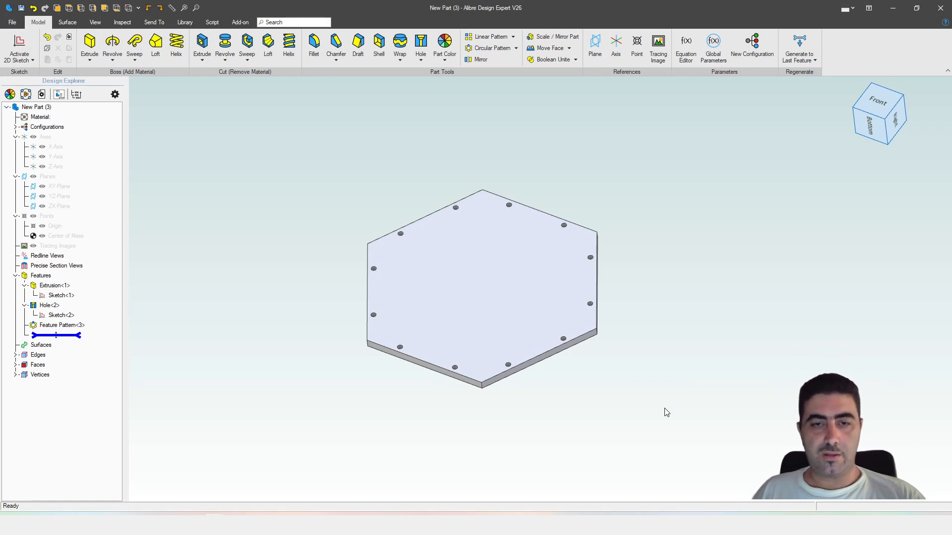
{"action": "left_click", "coordinate": [521, 202]}
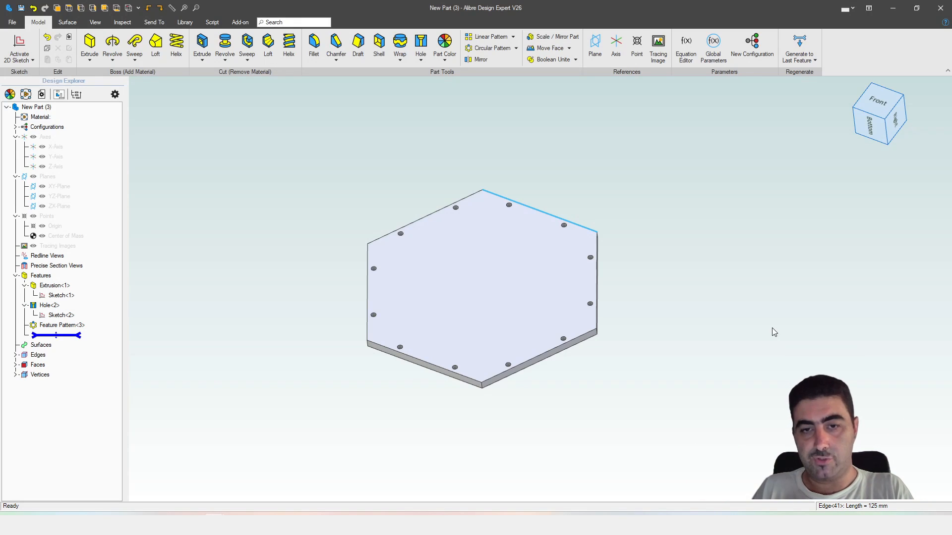
Step: Set the PolyCount parameter to 8 in the part's equations
{"action": "left_click", "coordinate": [686, 47]}
{"action": "left_click", "coordinate": [551, 200]}
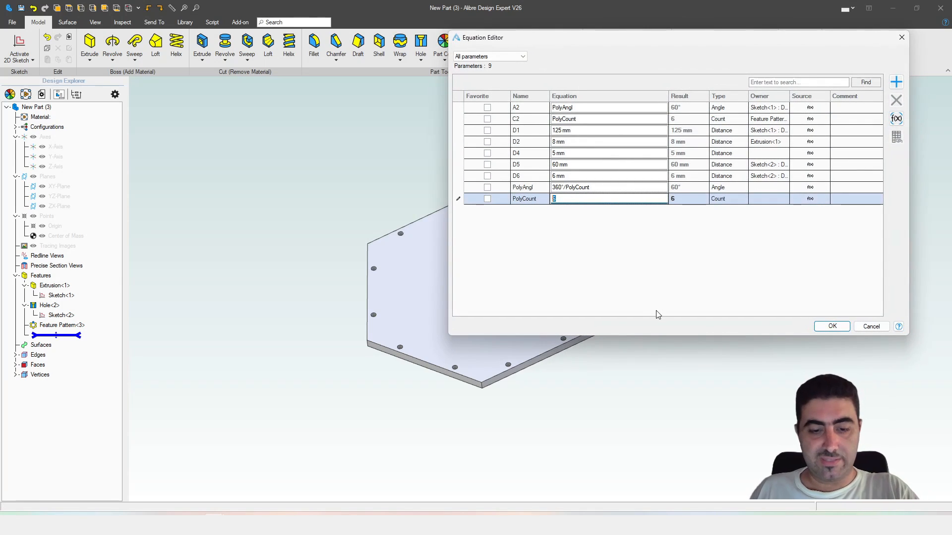
{"action": "type", "text": "8"}
{"action": "left_click", "coordinate": [831, 326]}
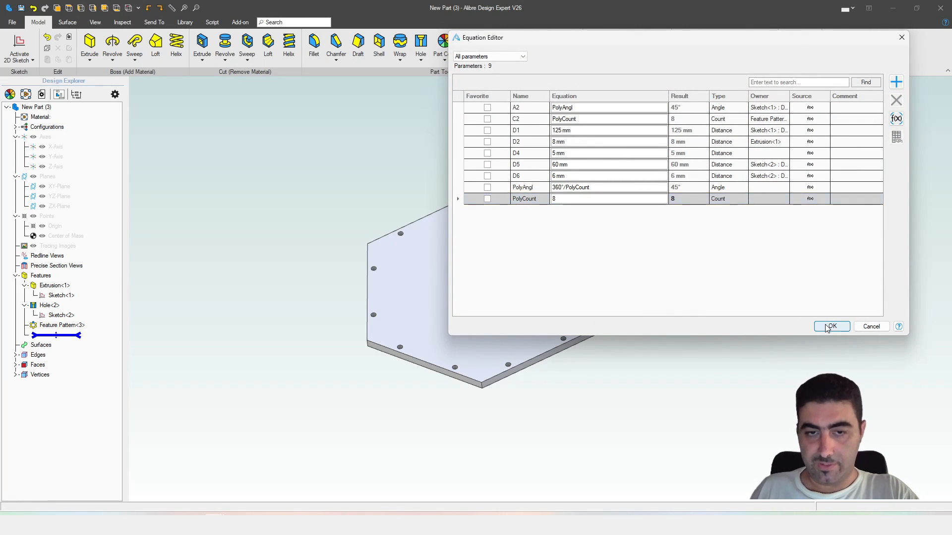
{"action": "middle_click_drag", "start_coordinate": [715, 400], "coordinate": [718, 399]}
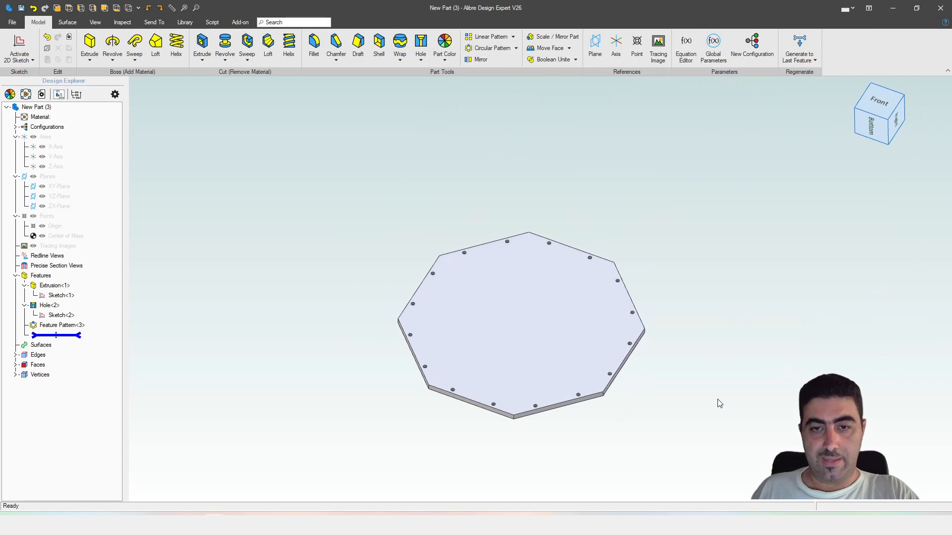
Step: Set the PolyCount parameter to 12 in the part's equations, keeping PolyAngl as 360°/PolyCount
{"action": "left_click", "coordinate": [687, 49]}
{"action": "left_click", "coordinate": [558, 199]}
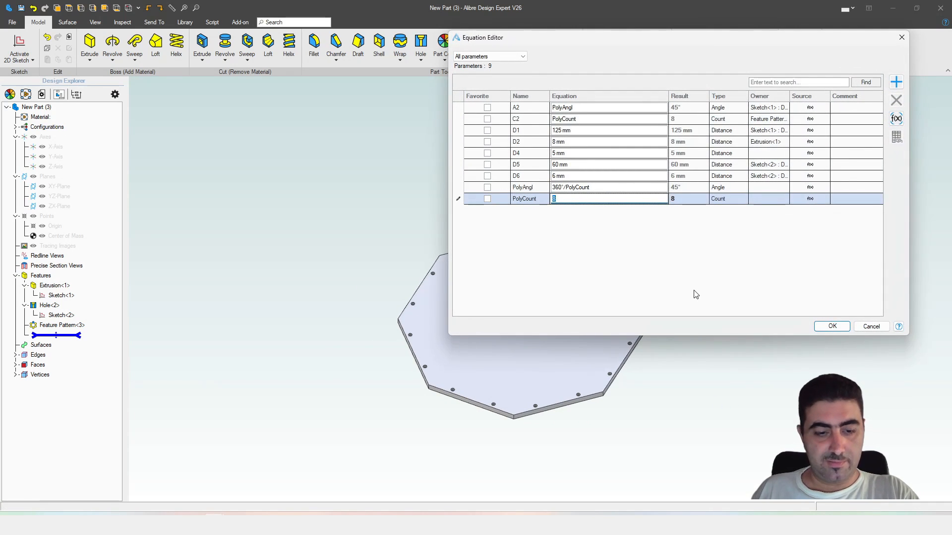
{"action": "left_click", "coordinate": [607, 189]}
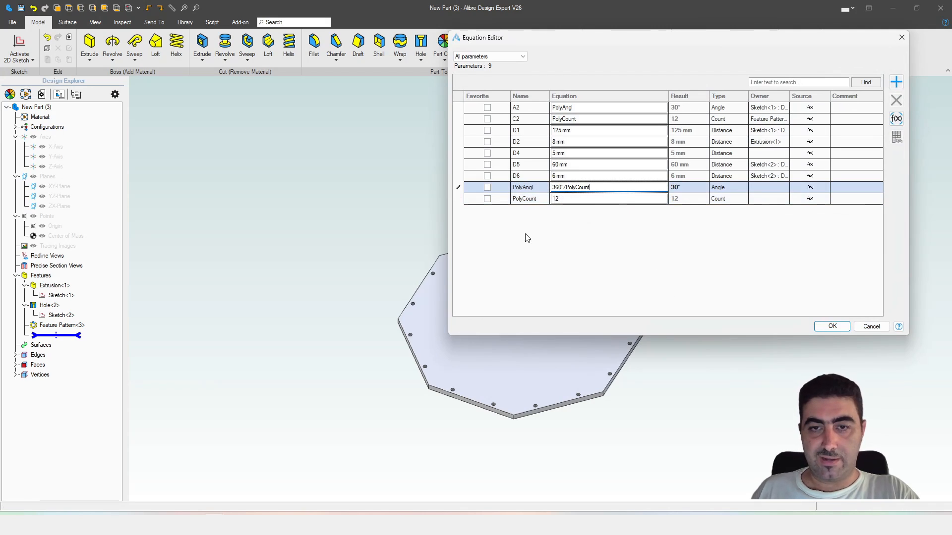
{"action": "left_click", "coordinate": [589, 199]}
{"action": "left_click", "coordinate": [833, 326]}
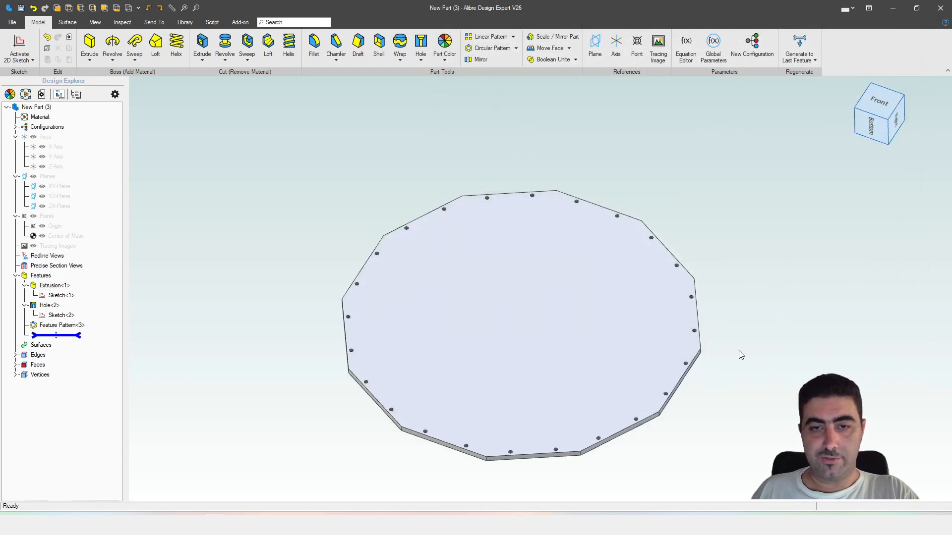
{"action": "middle_click_drag", "start_coordinate": [265, 276], "coordinate": [309, 264]}
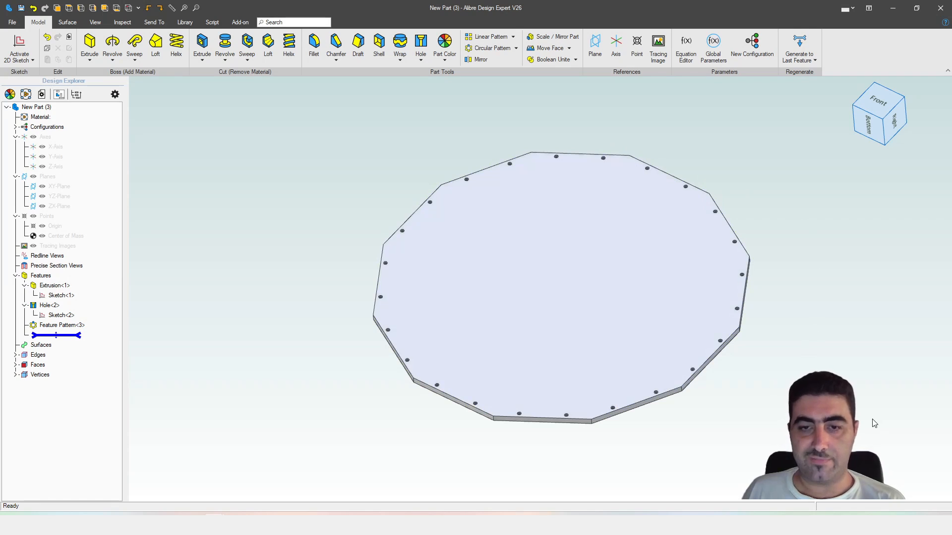
{"action": "middle_click_drag", "start_coordinate": [872, 362], "coordinate": [806, 341]}
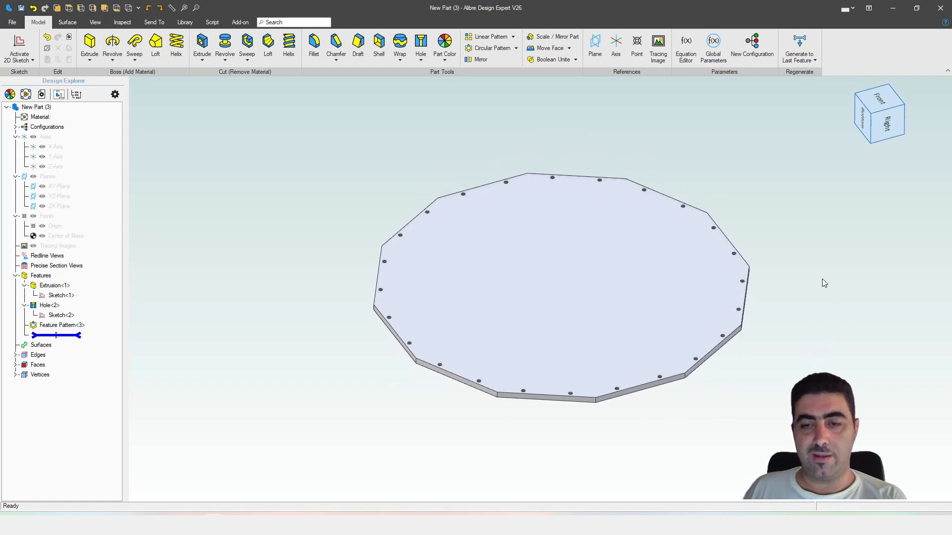
{"action": "scroll", "coordinate": [822, 276], "scroll_direction": "up", "scroll_amount": 1}
{"action": "scroll", "coordinate": [159, 280], "scroll_direction": "up", "scroll_amount": 1}
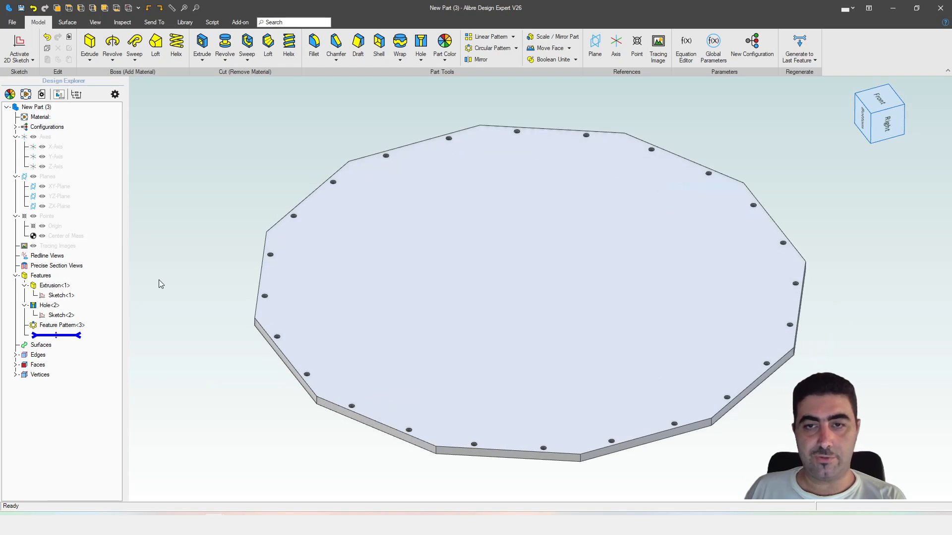